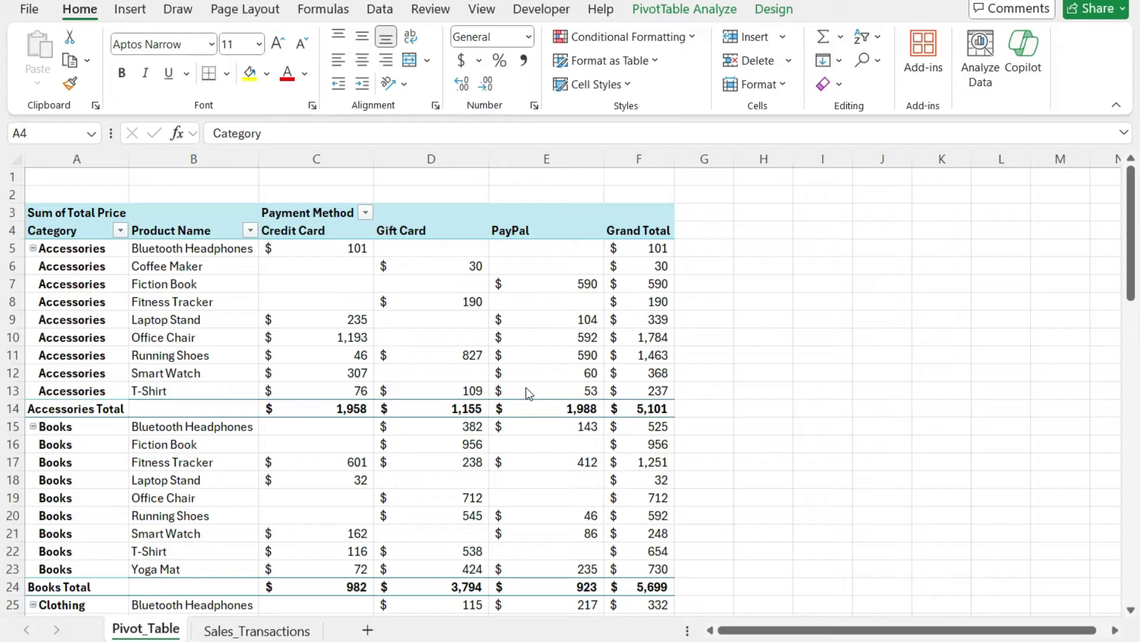
Step: Compare the pivot table's Grand Total with the sum of the Total Price column in Sales_Transactions
scroll(520, 381, "down", 18)
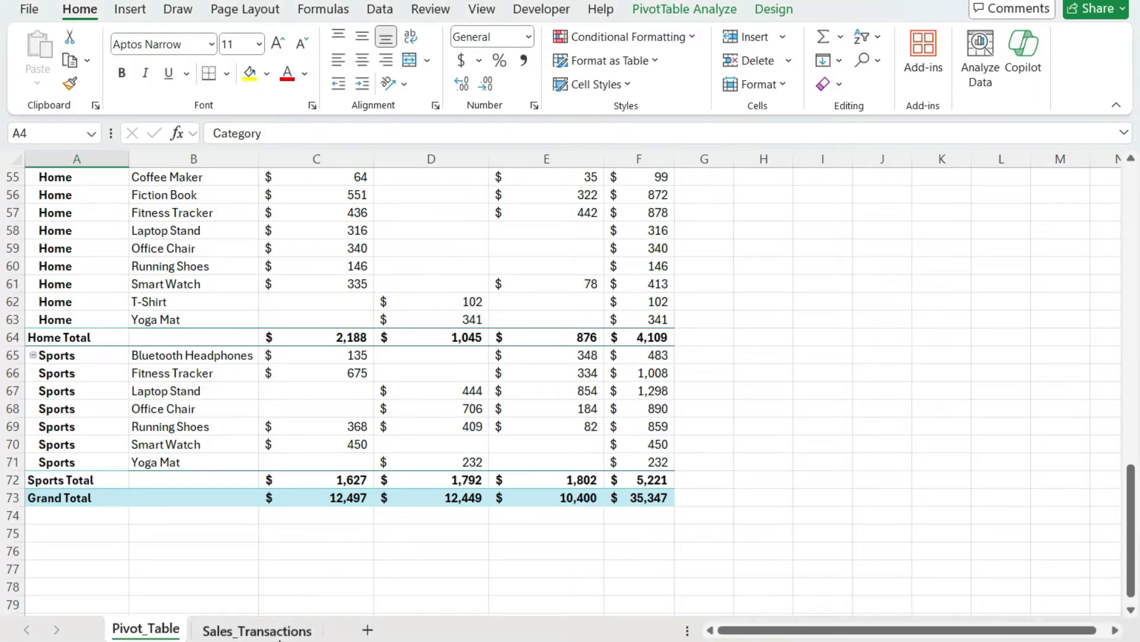
left_click(270, 633)
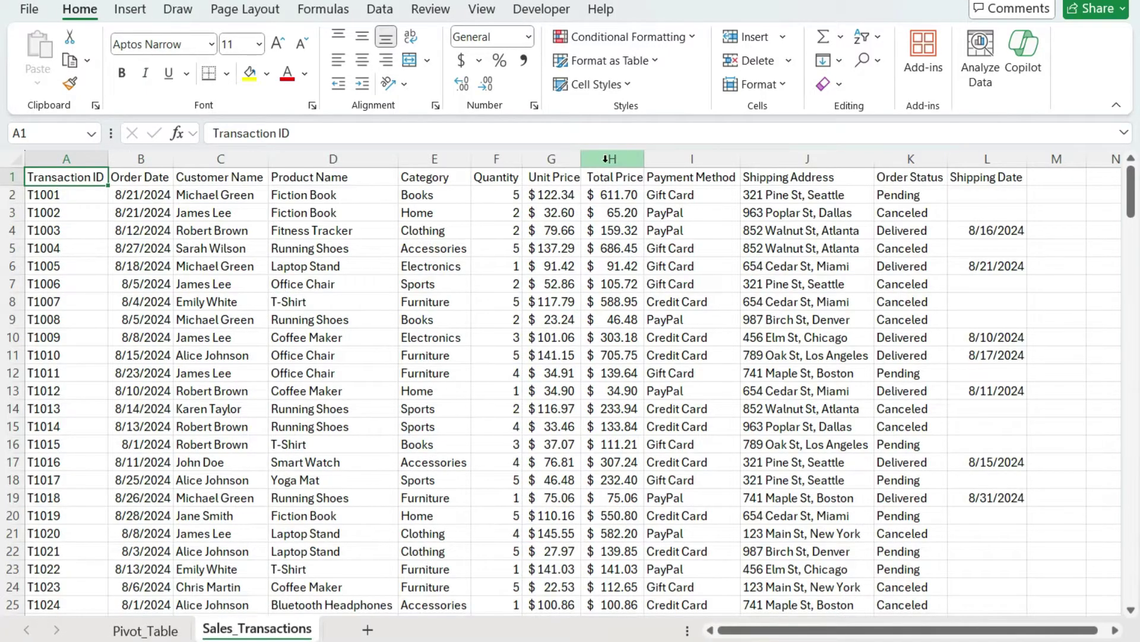
left_click(607, 159)
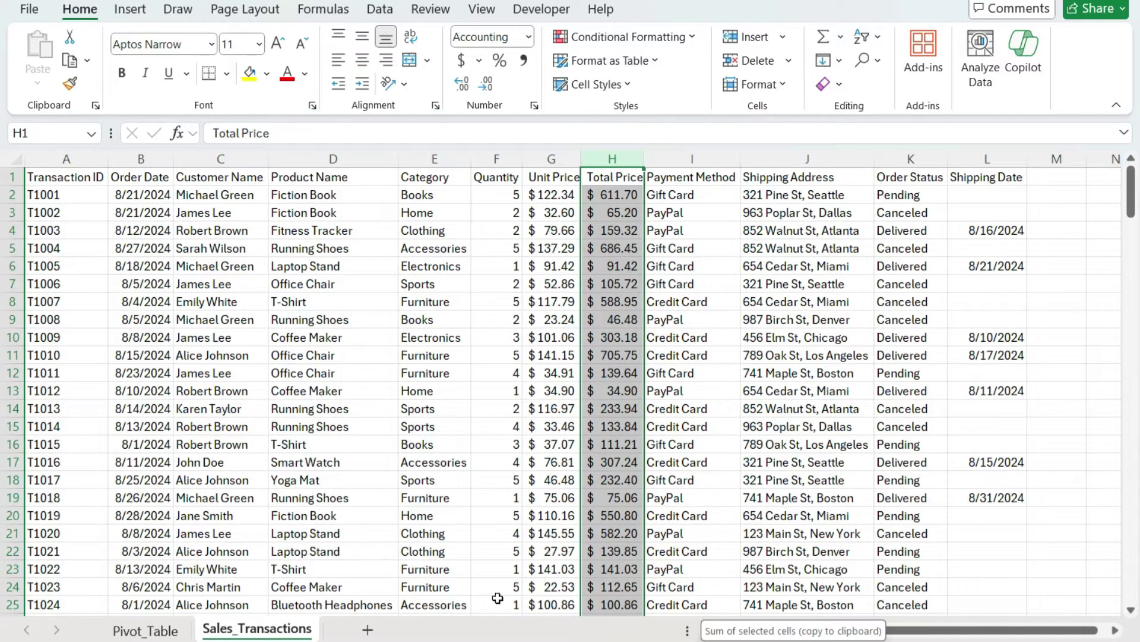
left_click(152, 629)
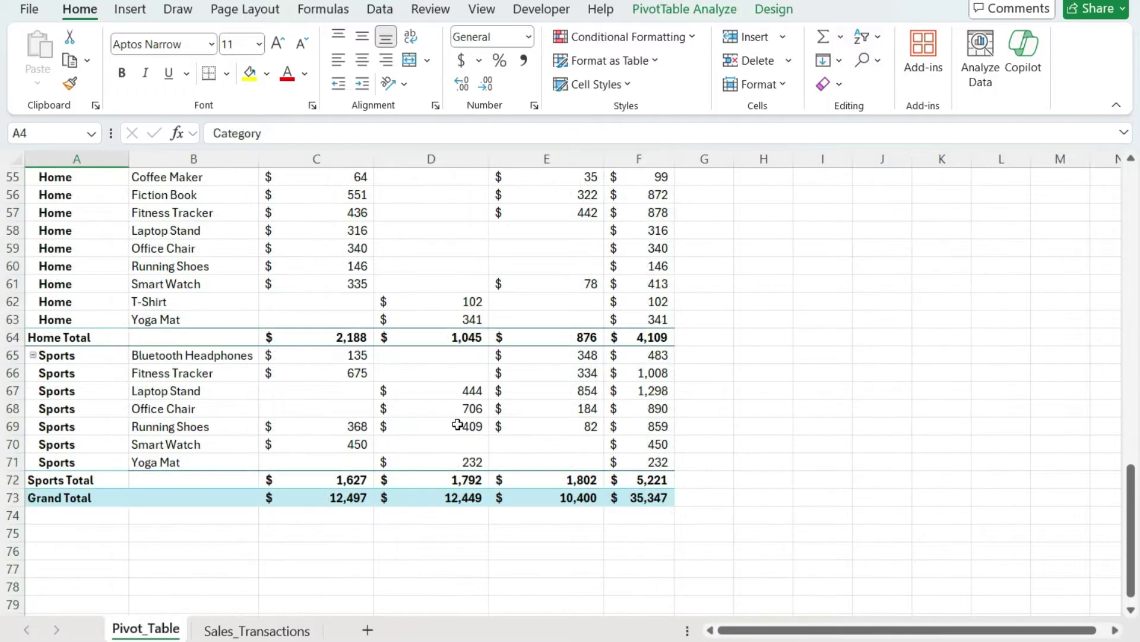
Step: Refresh the pivot table on its own and refresh all workbook data, checking its Grand Total
left_click(621, 390)
right_click(620, 389)
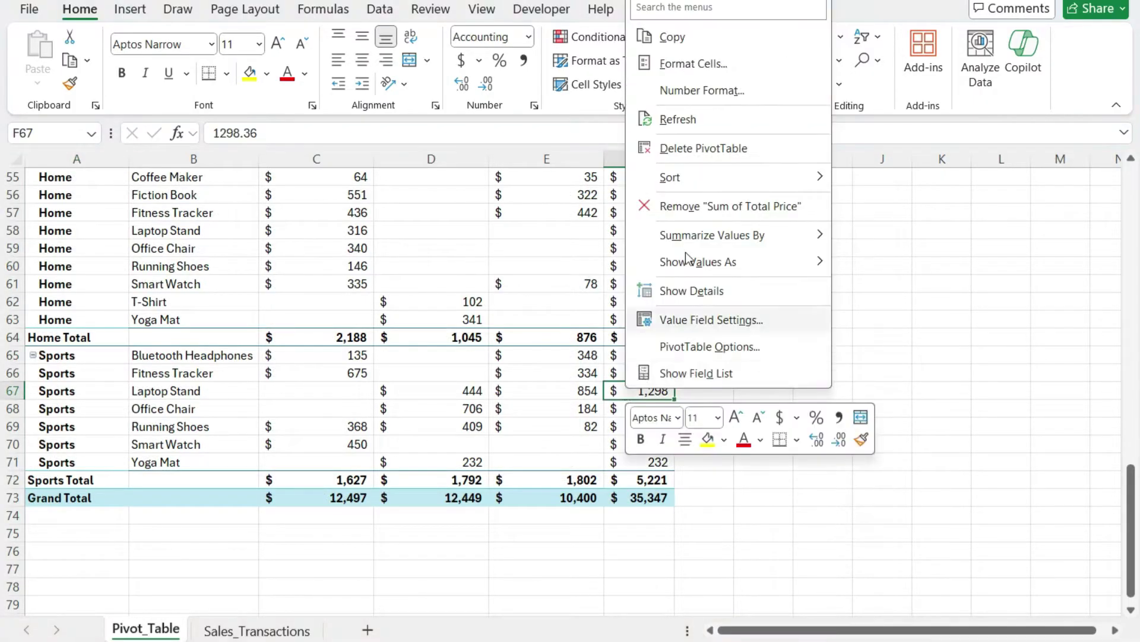
left_click(708, 117)
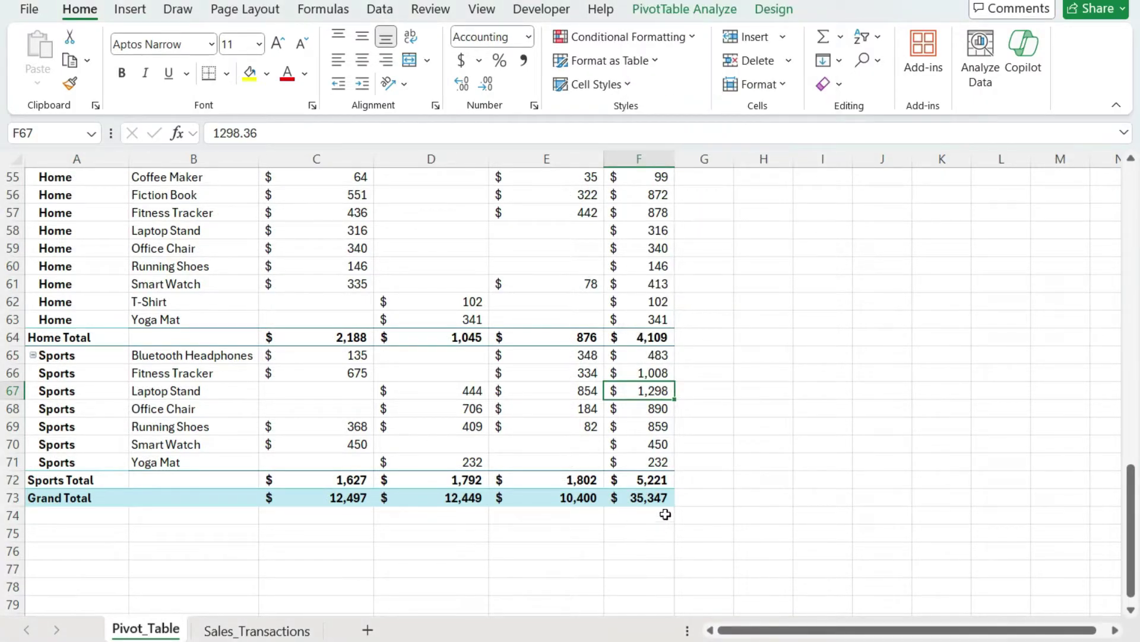
left_click(379, 10)
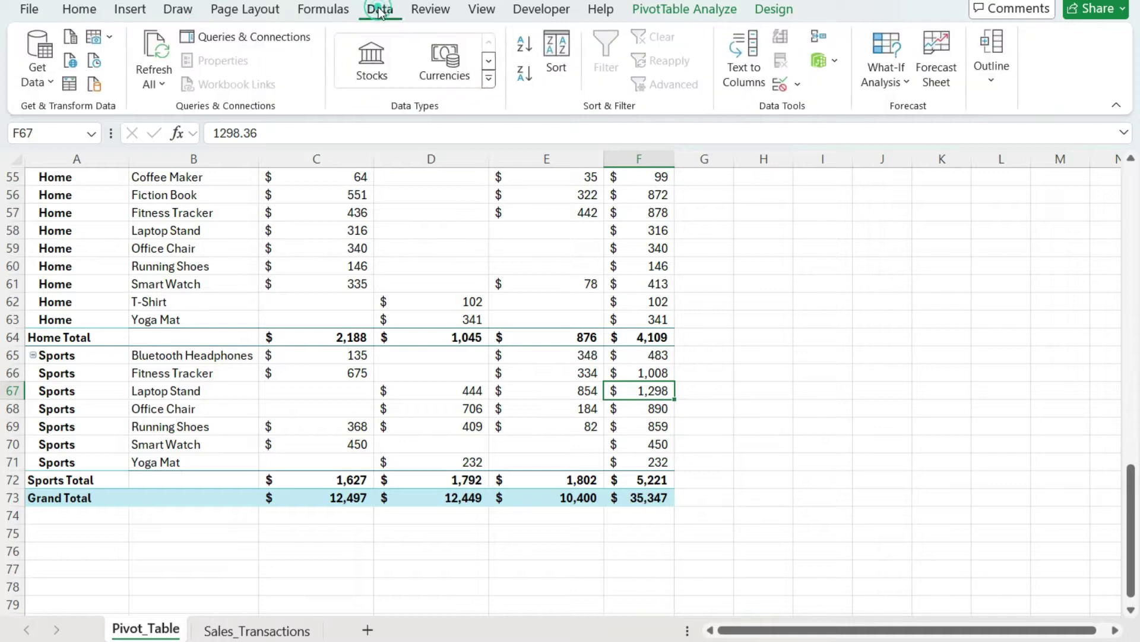
left_click(164, 50)
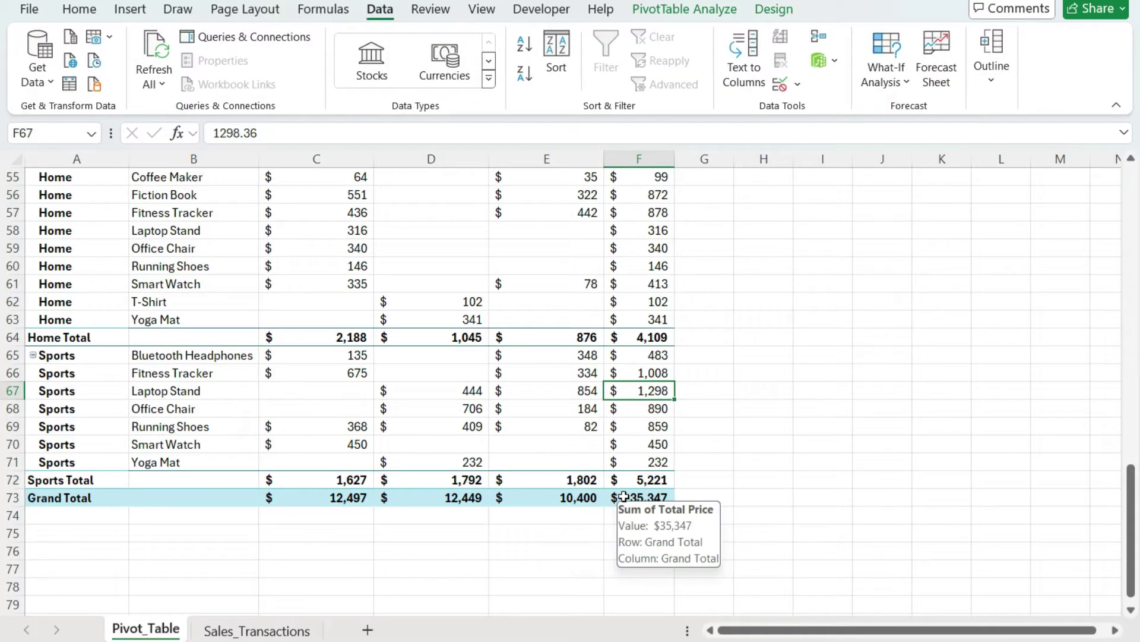
mouse_move(632, 482)
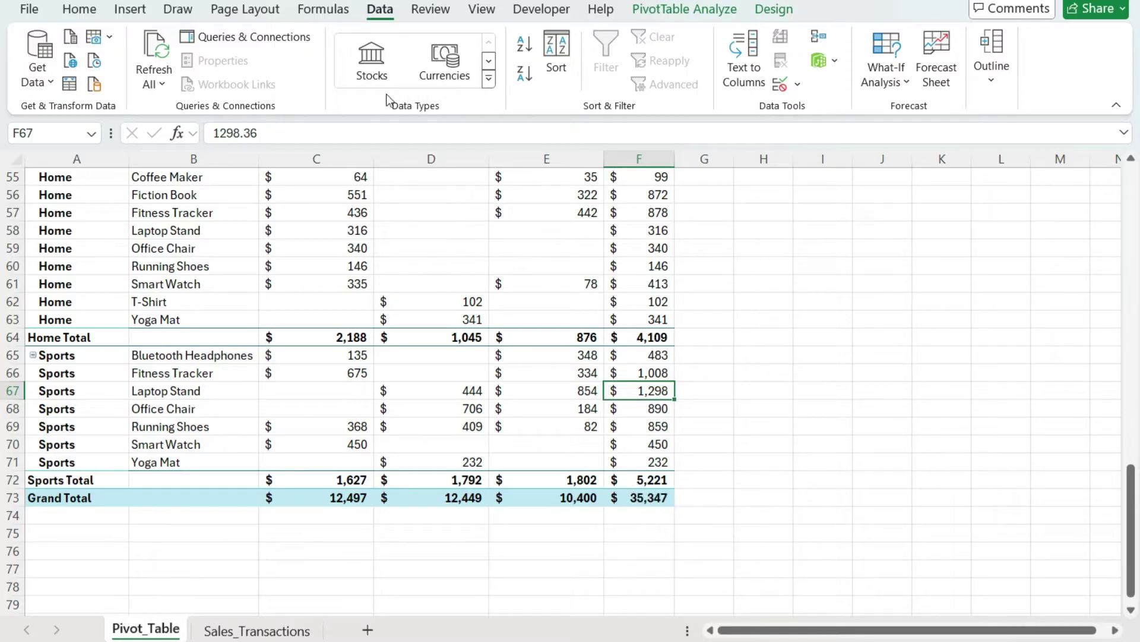
Step: Examine which Sales_Transactions rows the pivot table's data source range covers, and close the dialog without changing the range
left_click(689, 10)
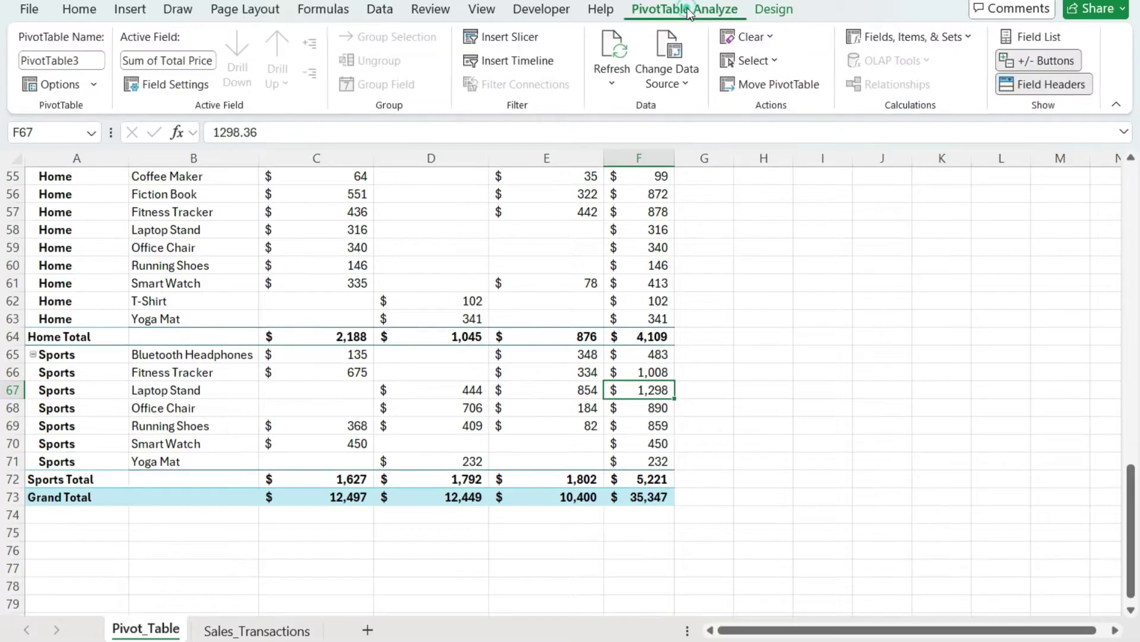
left_click(671, 48)
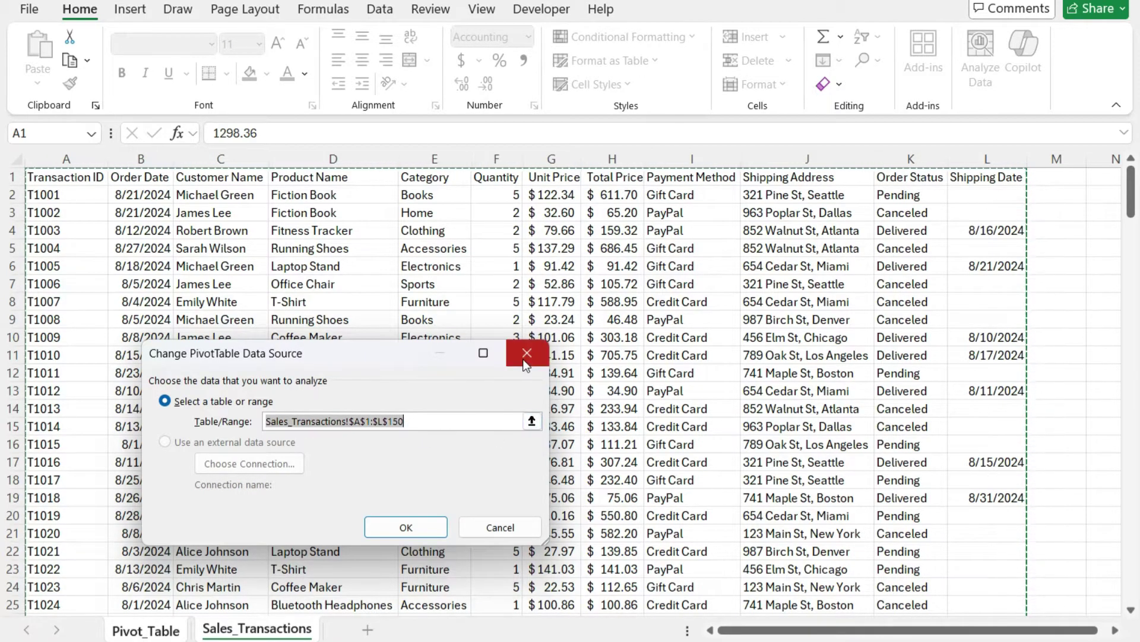
scroll(737, 398, "down", 16)
scroll(716, 417, "down", 20)
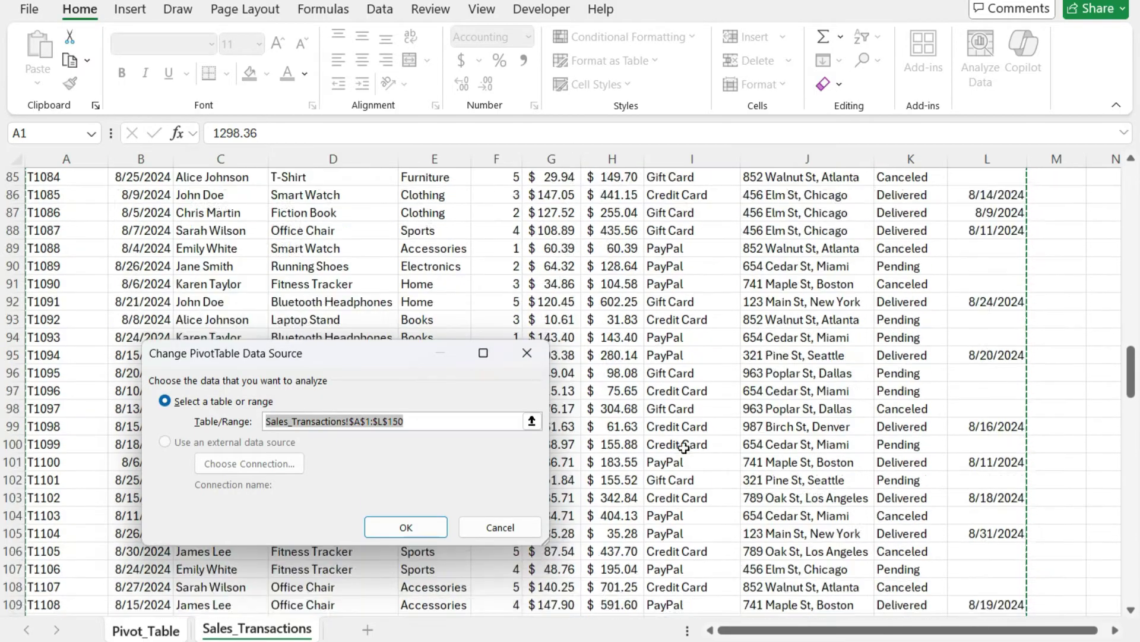
scroll(695, 450, "down", 1)
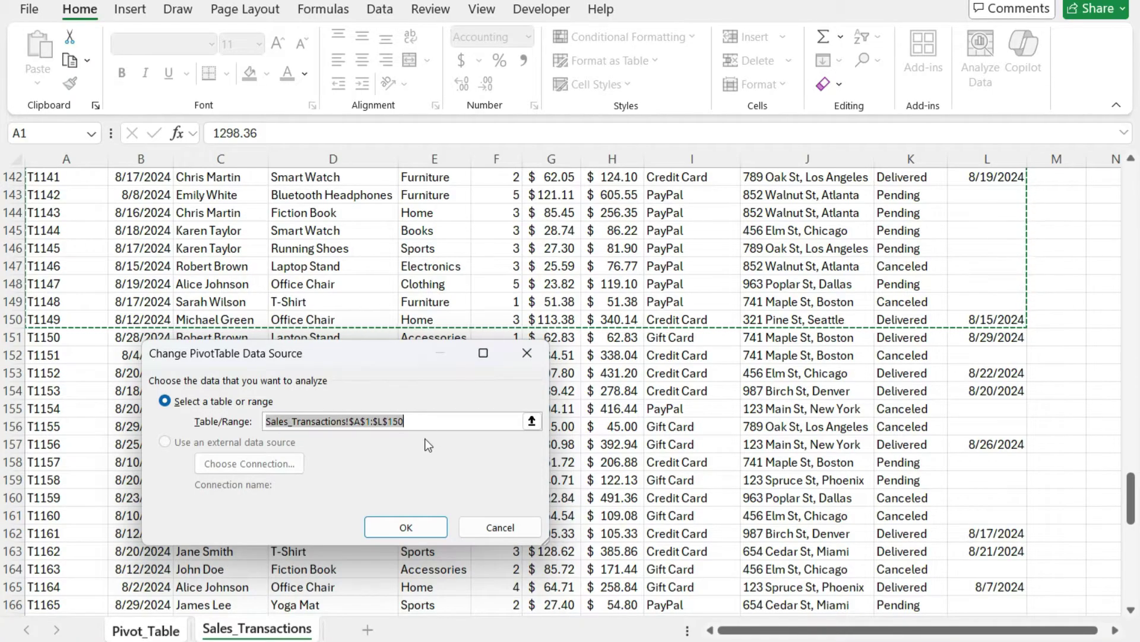
scroll(620, 392, "down", 7)
scroll(116, 458, "down", 8)
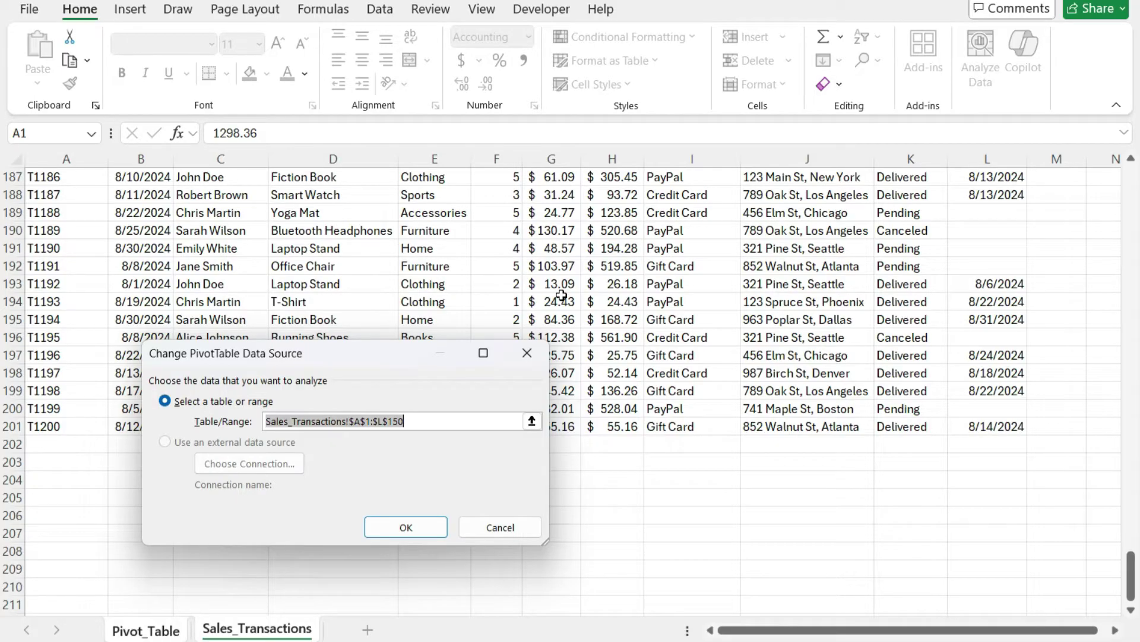
scroll(596, 268, "up", 17)
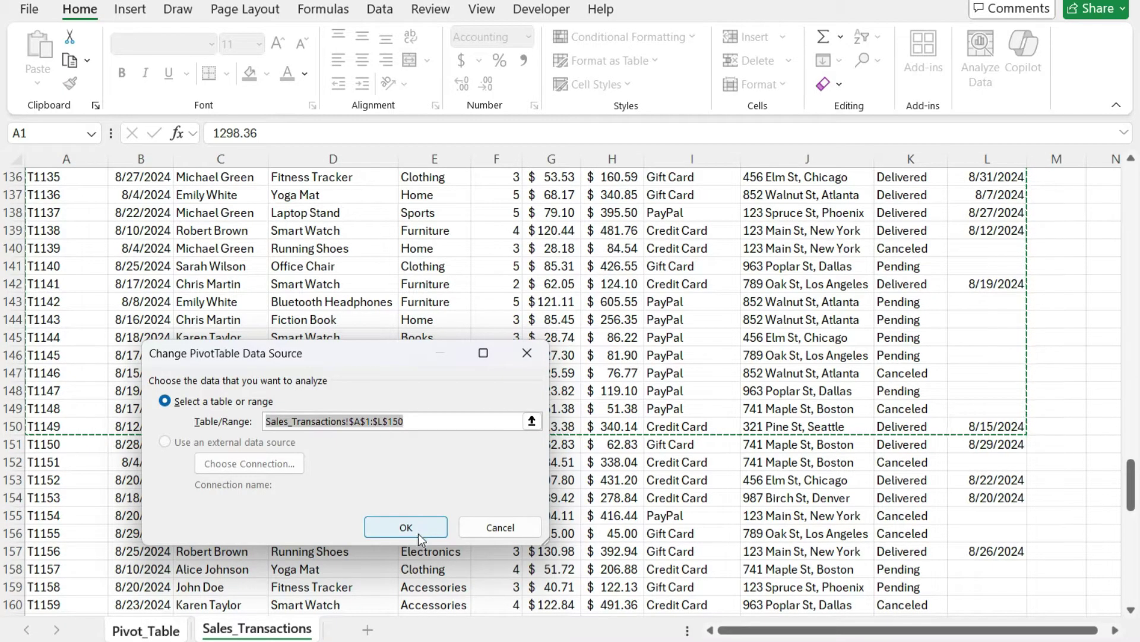
left_click(423, 423)
left_click(535, 353)
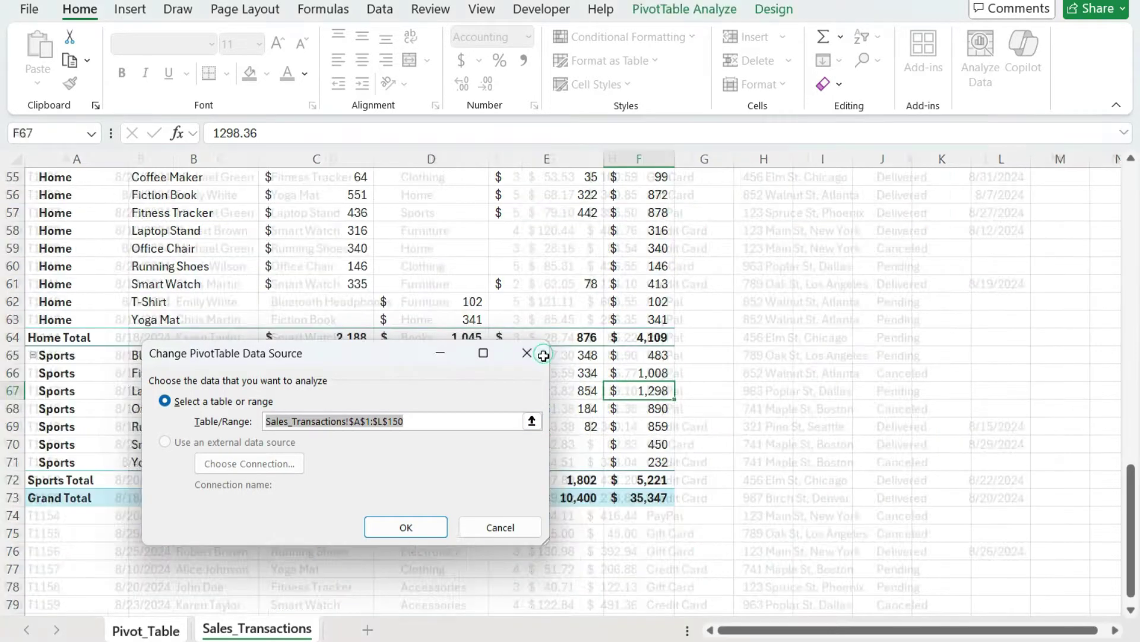
Step: Convert the Sales_Transactions data range A1:L201 into a table with headers
left_click(255, 630)
left_click(220, 337)
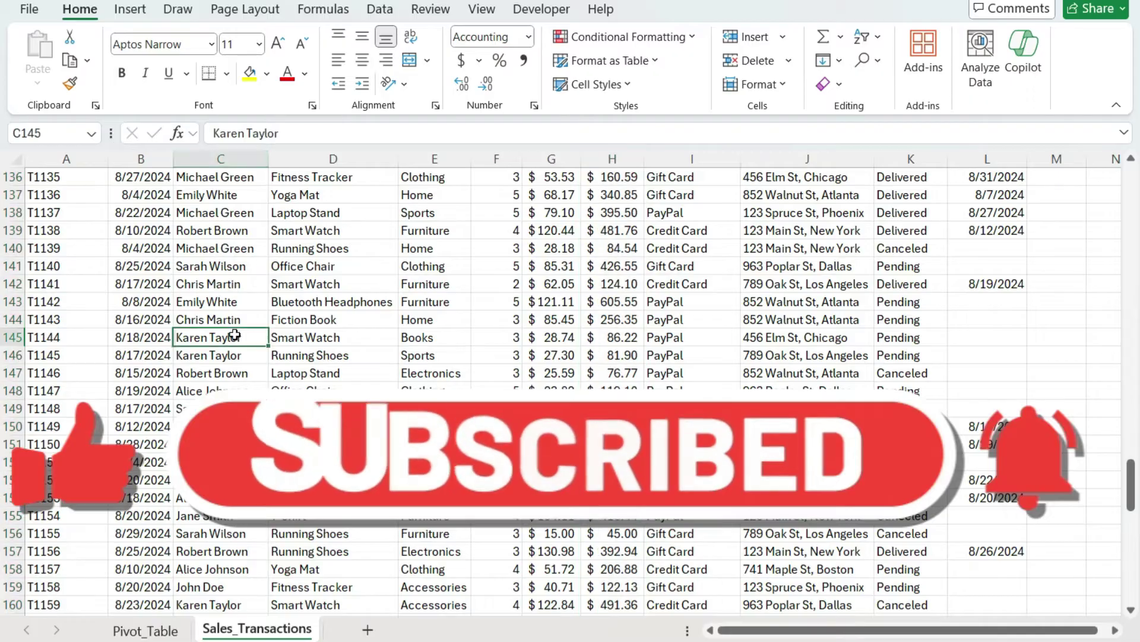
left_click(127, 10)
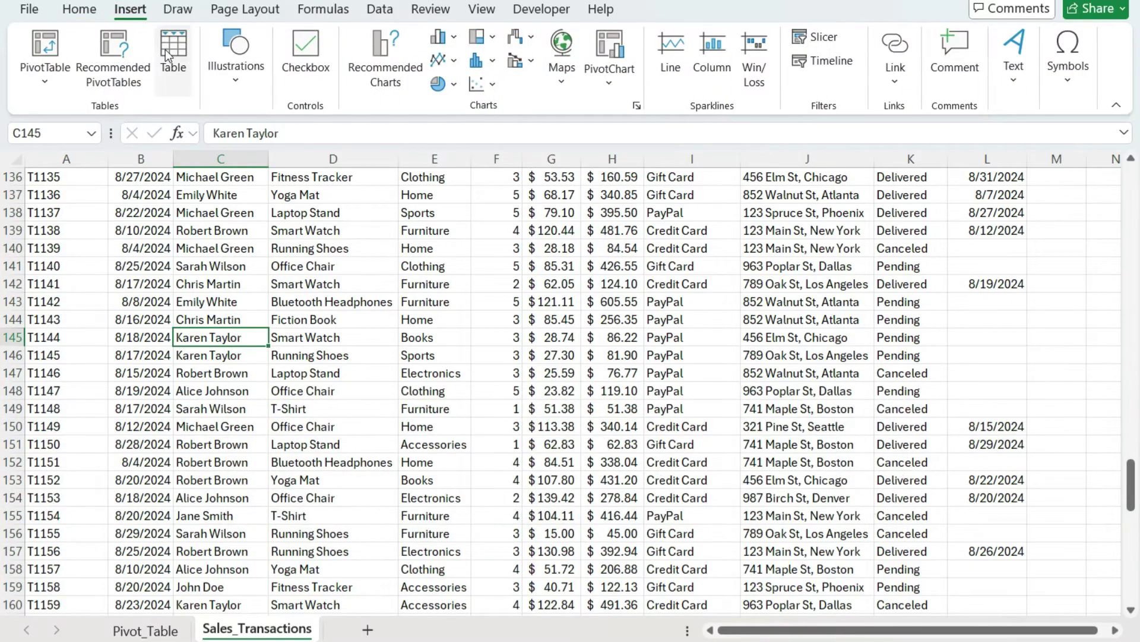
left_click(170, 51)
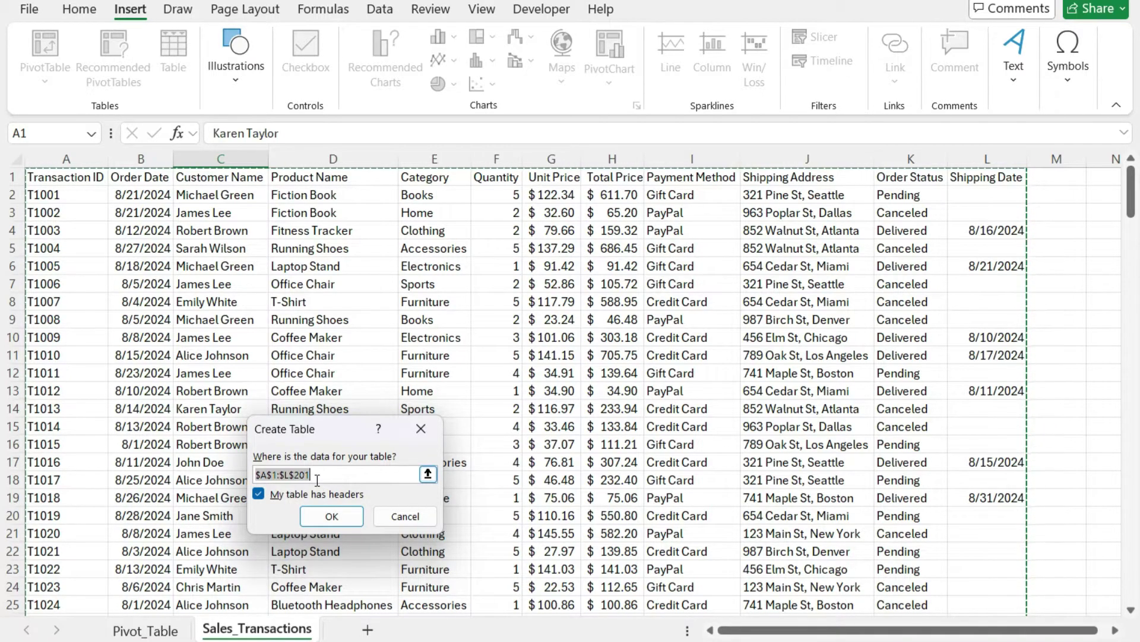
left_click(333, 516)
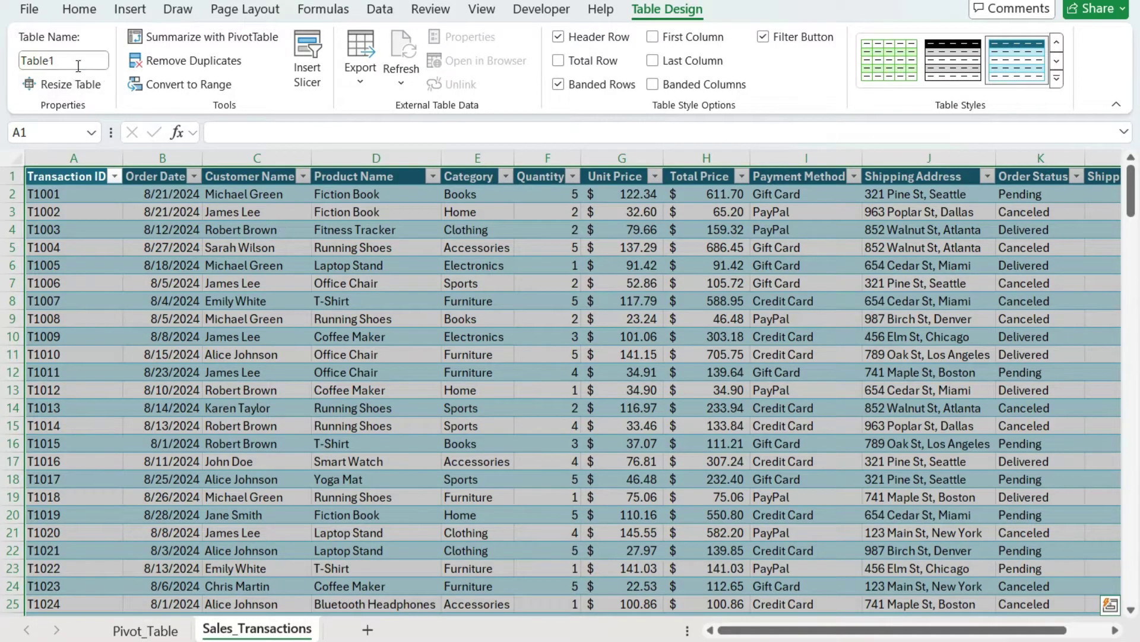
Step: Change the data source of the pivot table on Pivot_Table to Table1 and check the Grand Total row
left_click(155, 630)
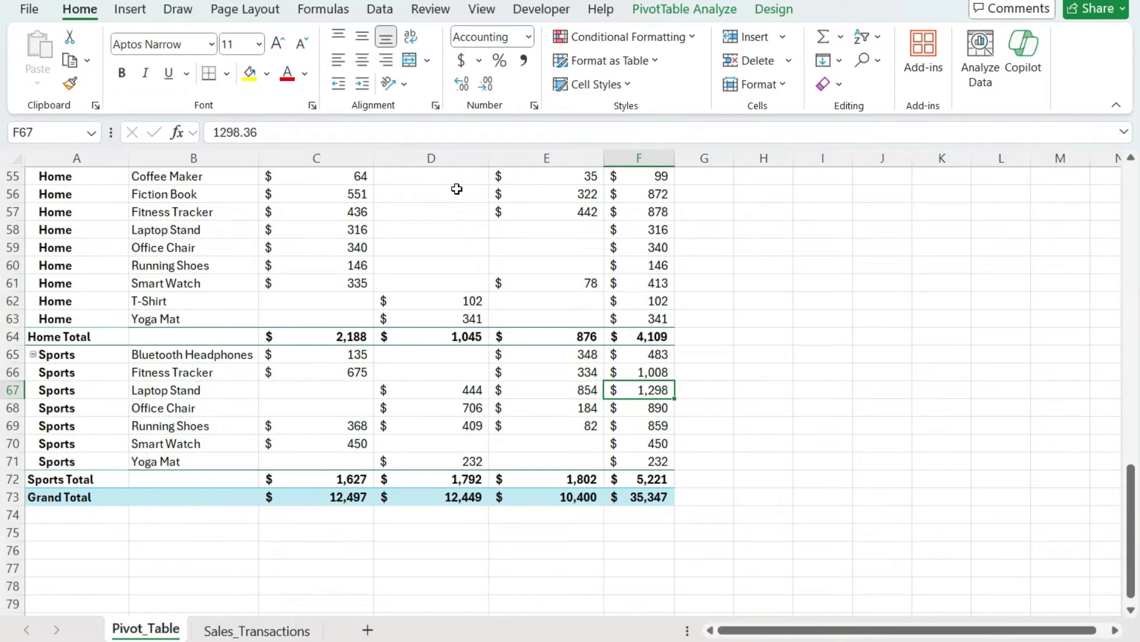
left_click(646, 13)
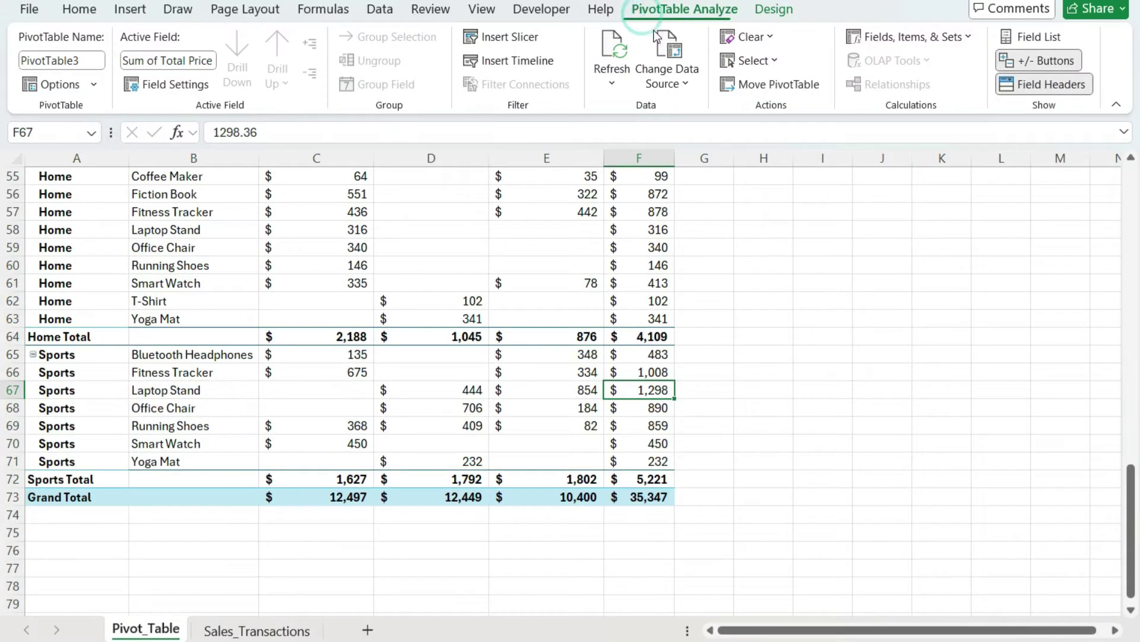
left_click(659, 41)
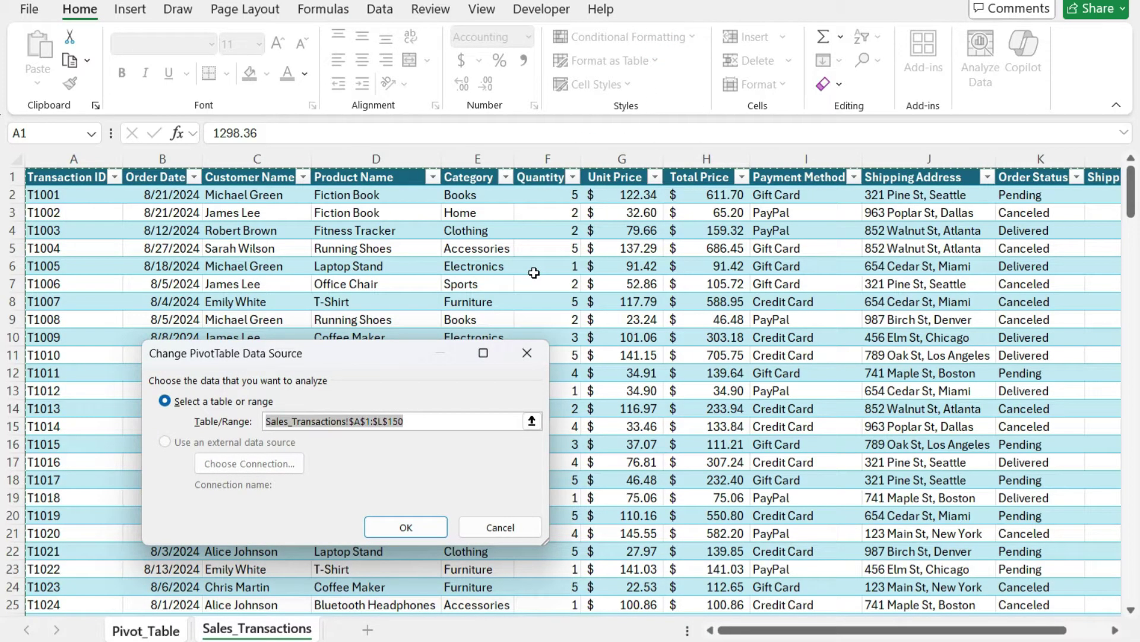
type("Table1")
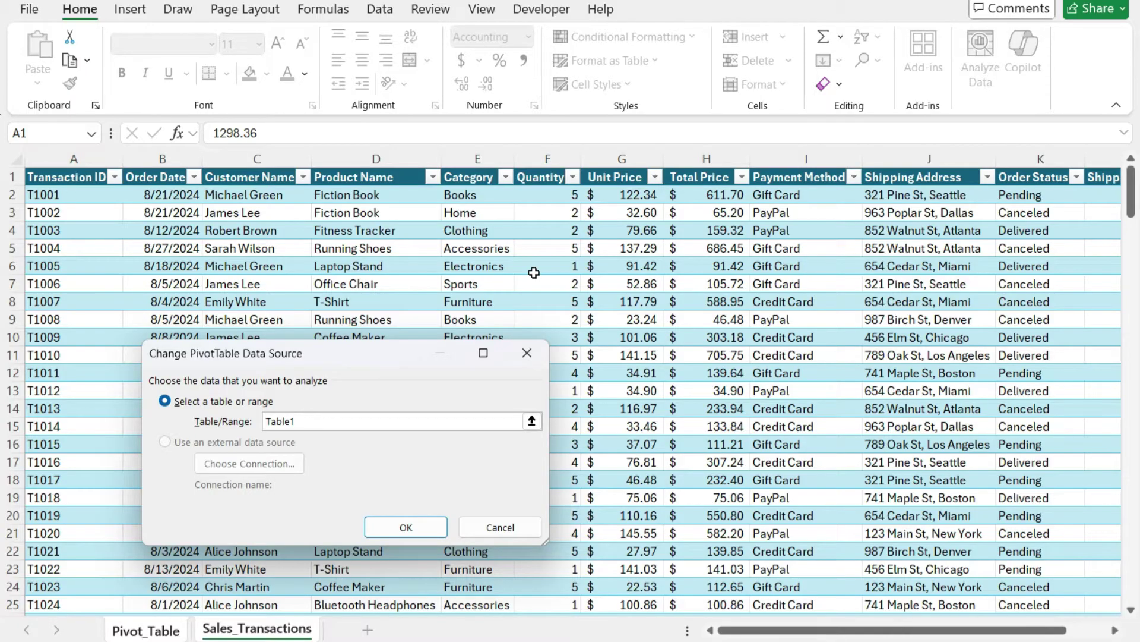
key("Return")
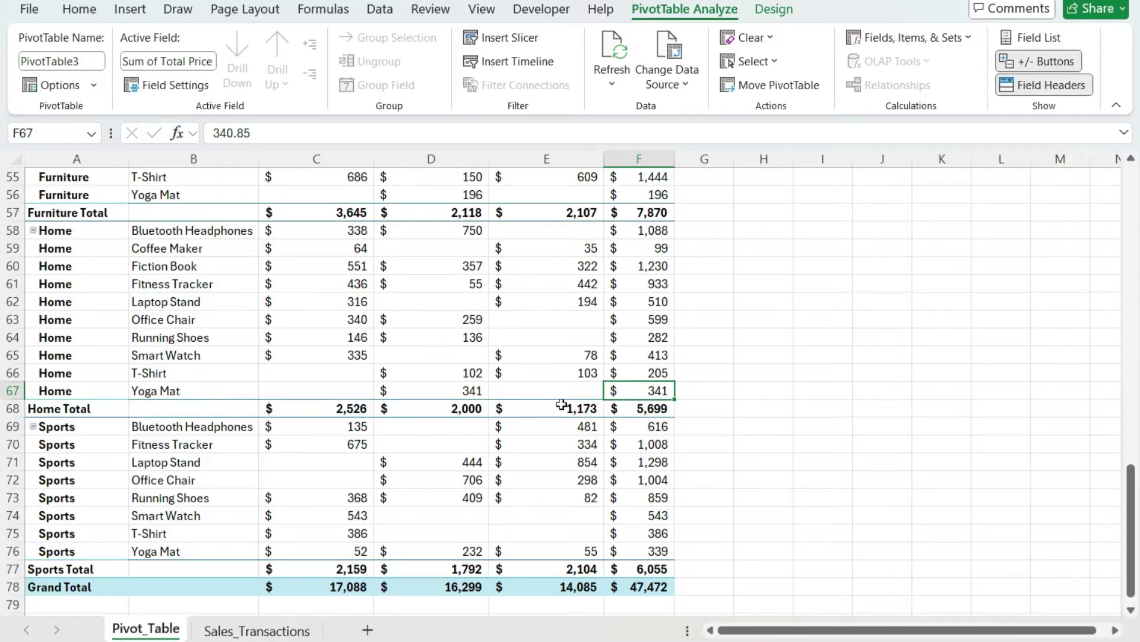
scroll(650, 550, "down", 1)
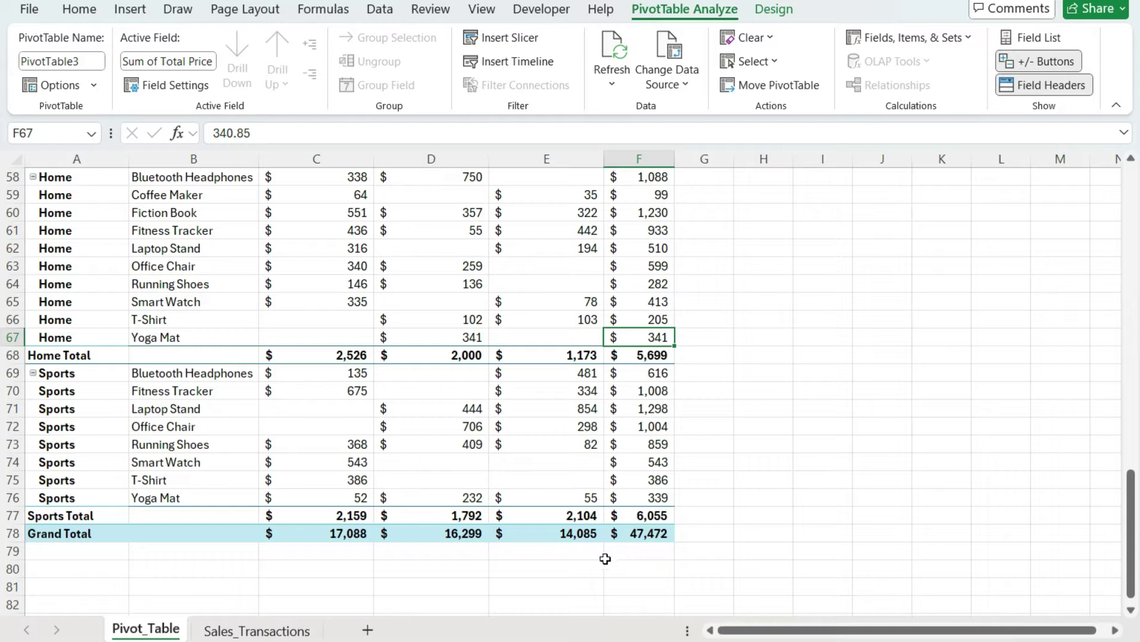
Step: Add a new row below the last record of the Sales_Transactions table with the next consecutive Transaction ID
left_click(286, 631)
left_click(74, 341)
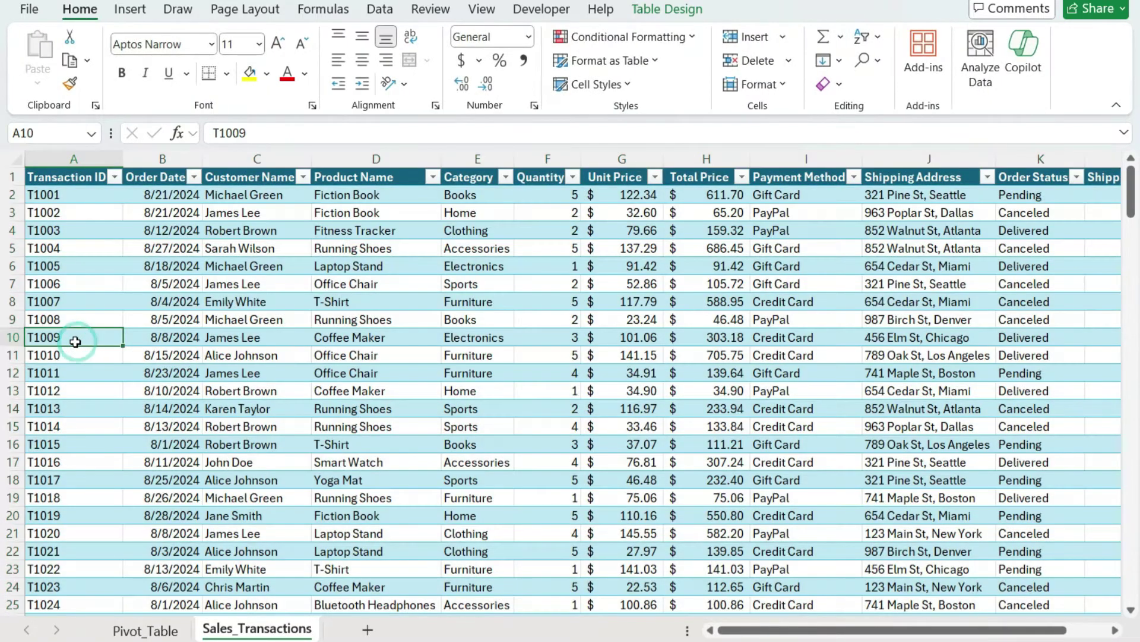
key("ctrl+Down")
key("Down")
key("Down")
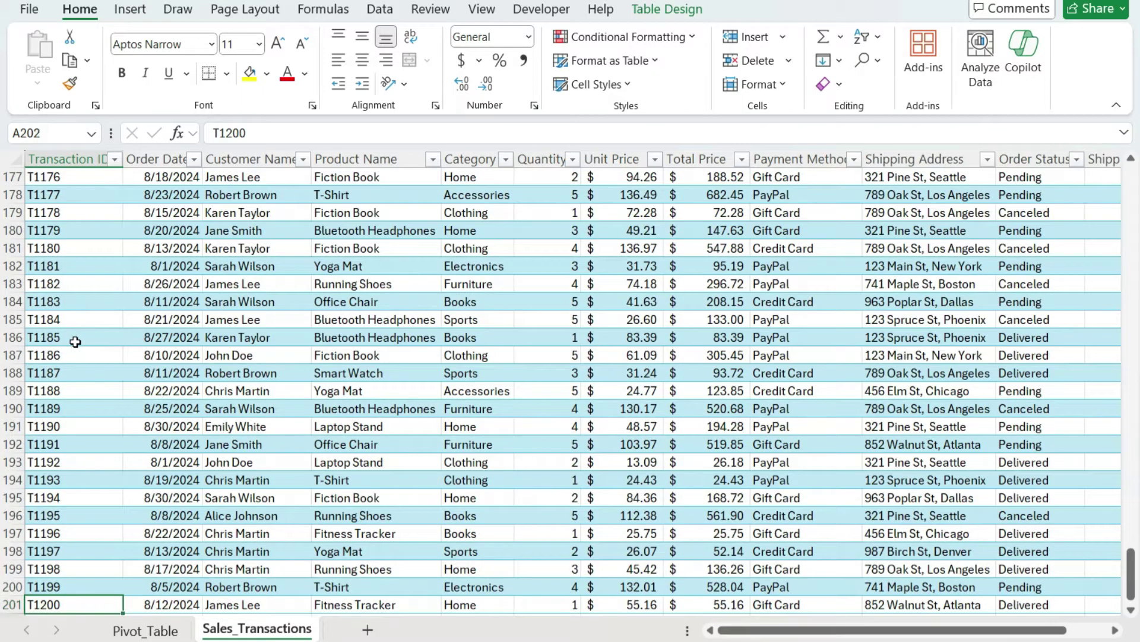
key("Down")
key("Up")
key("Up")
key("ctrl+d")
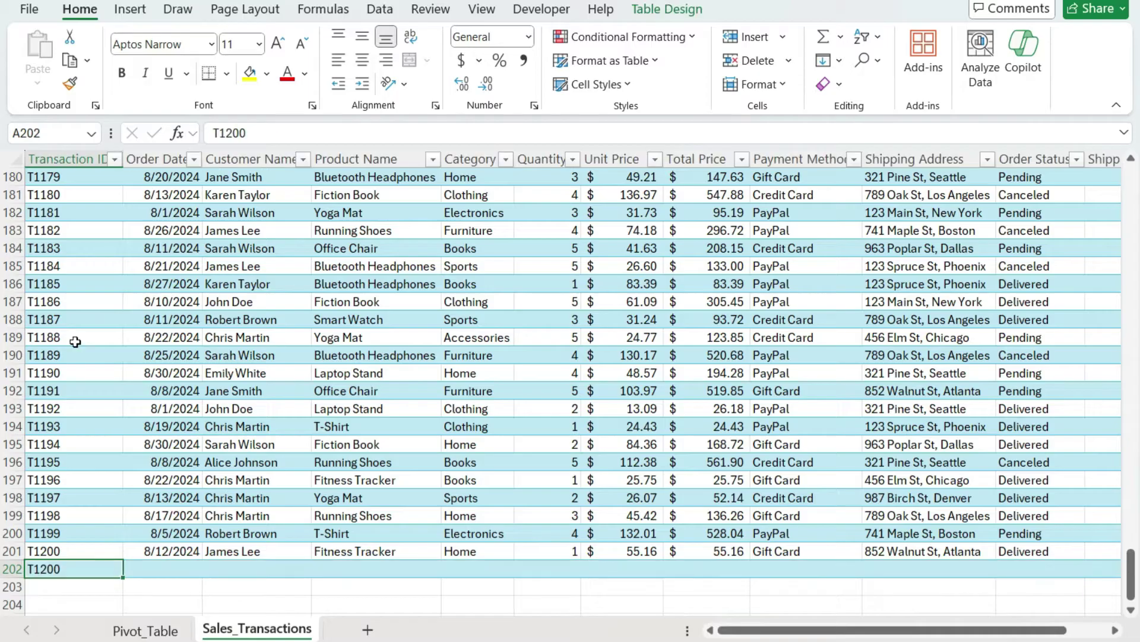
left_click(314, 131)
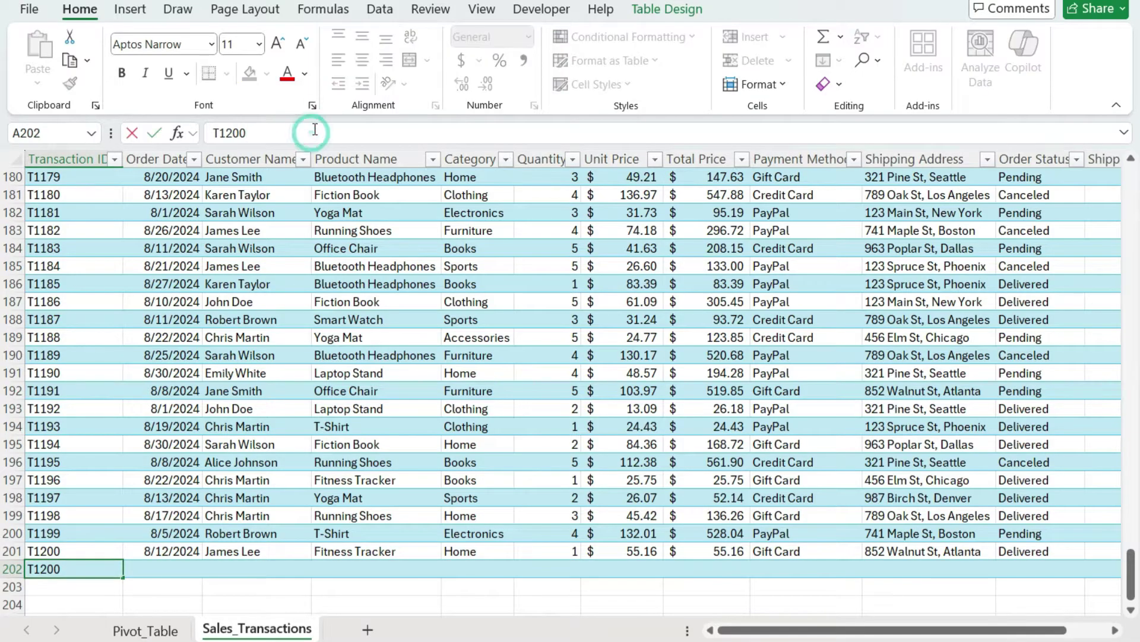
type("1")
Step: Enter a Total Price of 15000 in the new table row and return to the Pivot_Table sheet
key("Tab")
key("Tab")
key("Tab")
key("Tab")
key("Tab")
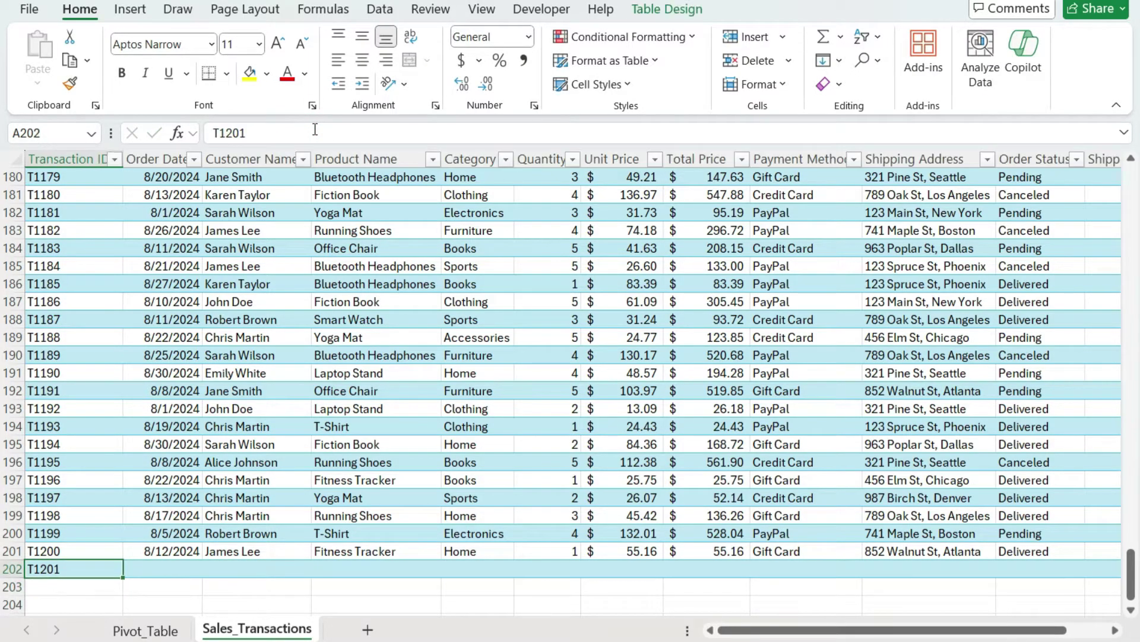
key("Tab")
key("Tab")
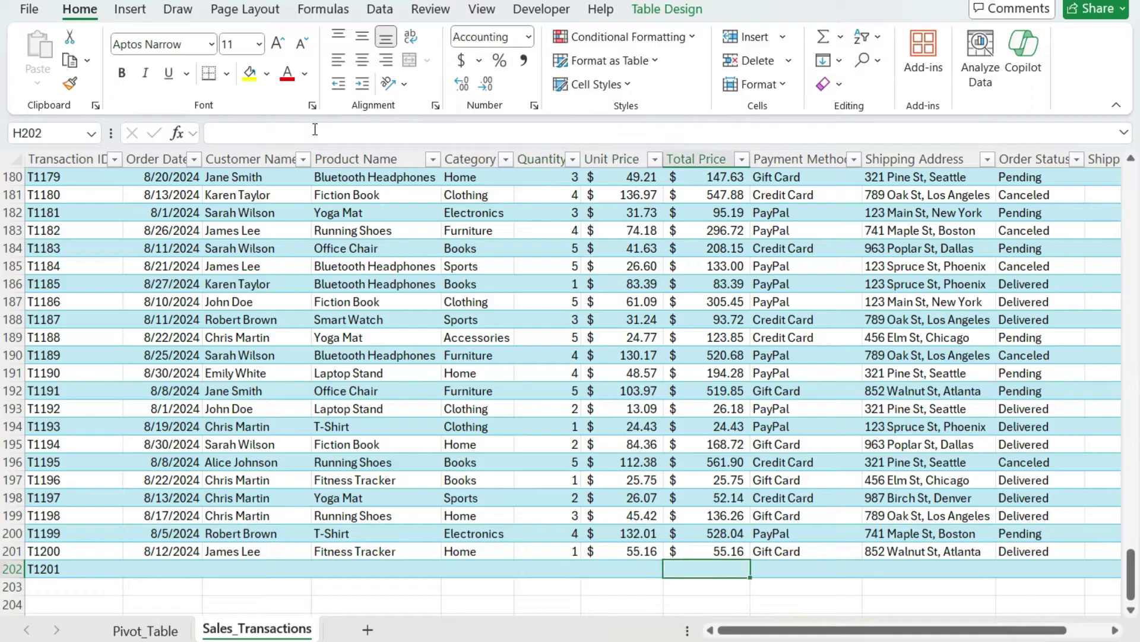
type("15000")
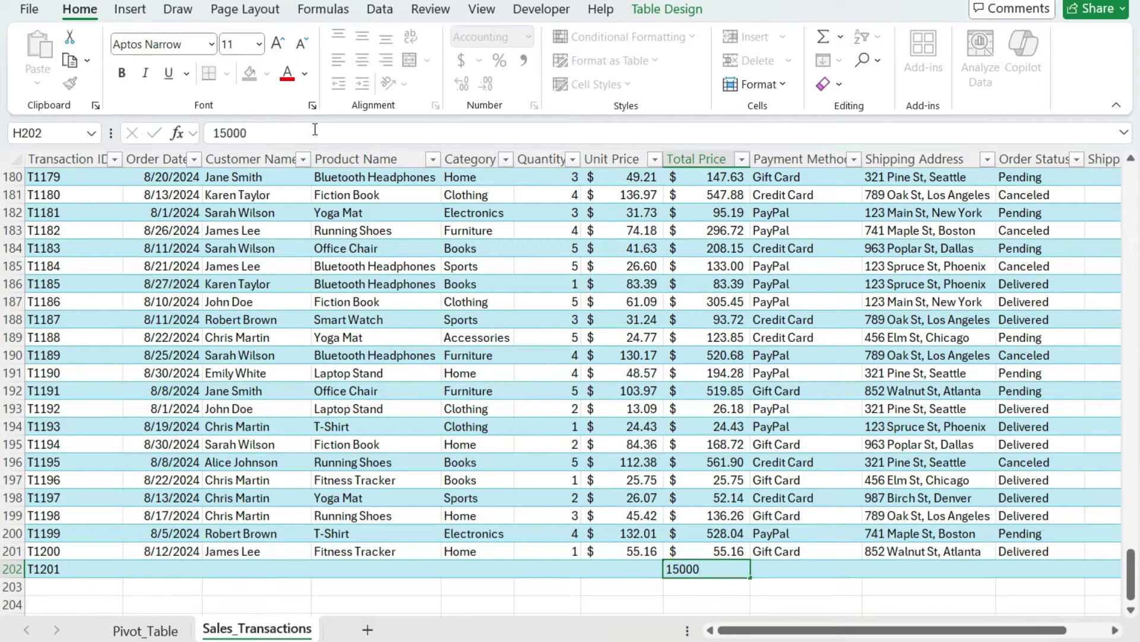
key("Return")
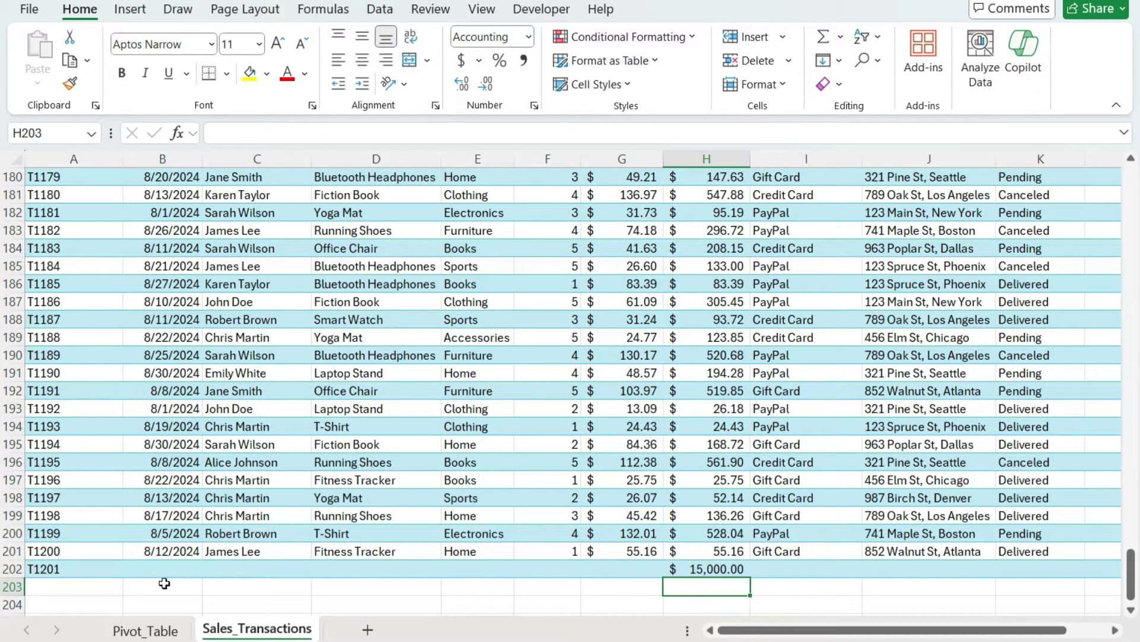
left_click(148, 629)
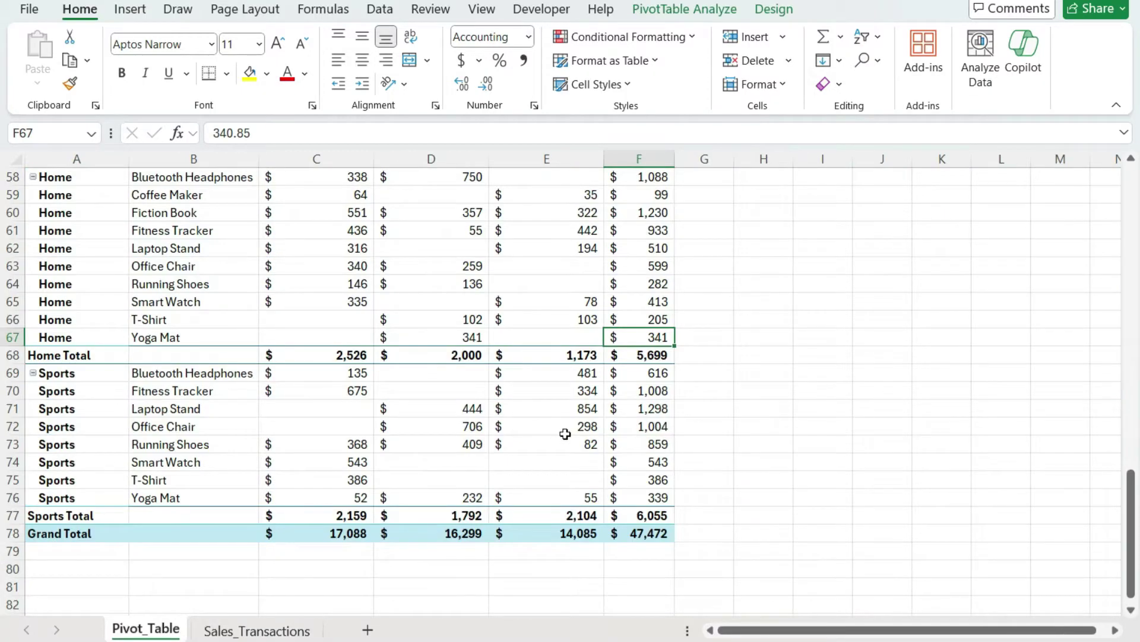
Step: Refresh the pivot table on Pivot_Table and check its (blank) Total and Grand Total values
mouse_move(667, 538)
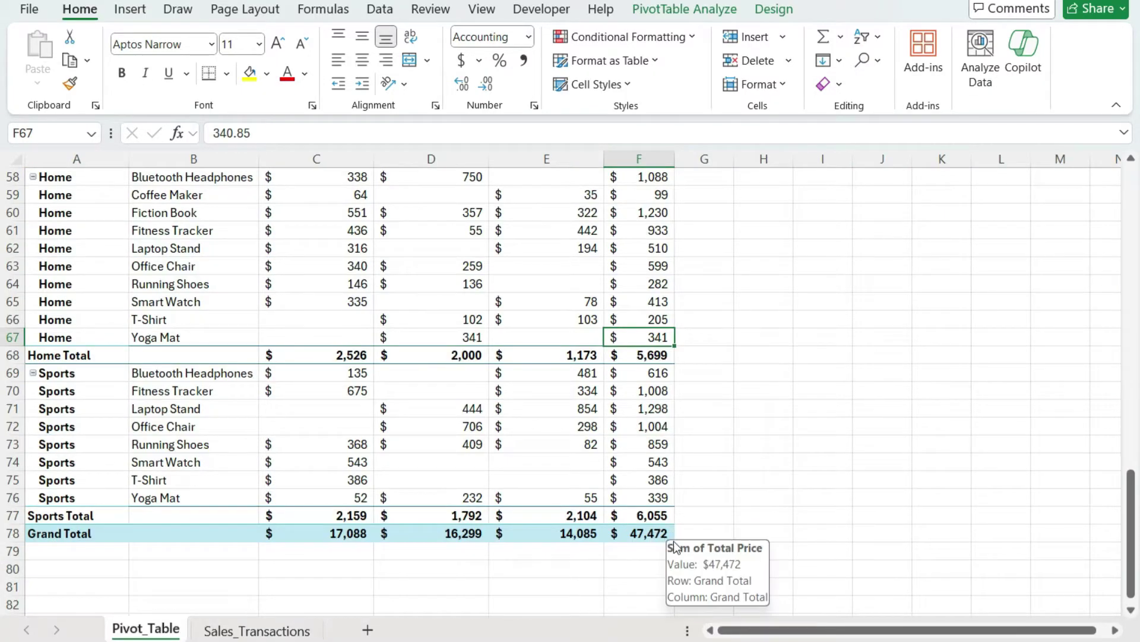
right_click(658, 338)
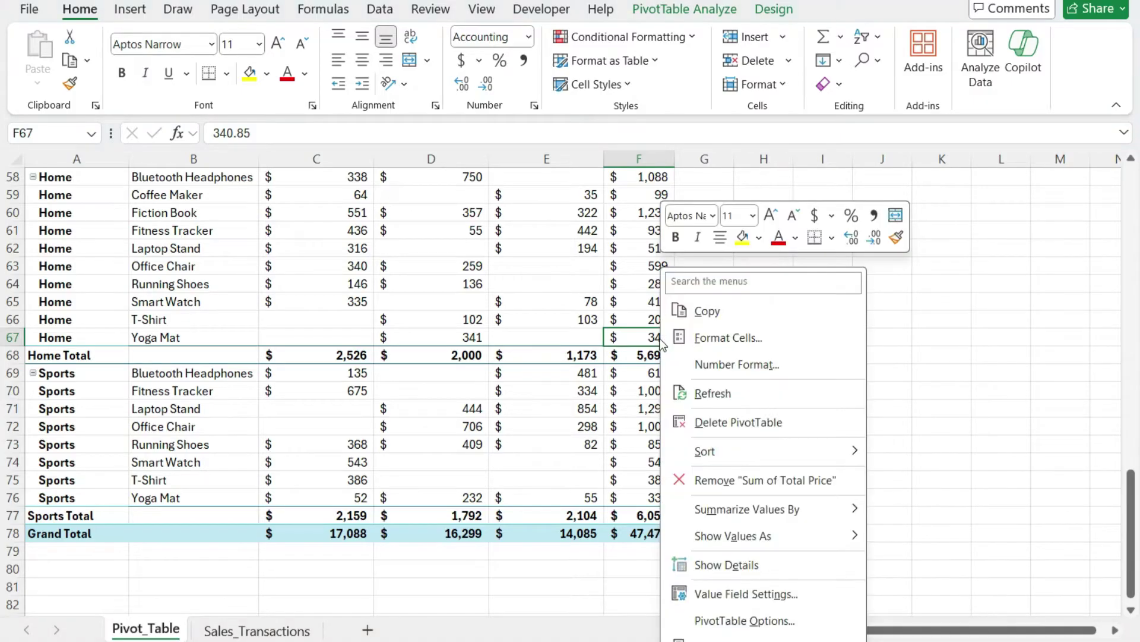
left_click(726, 394)
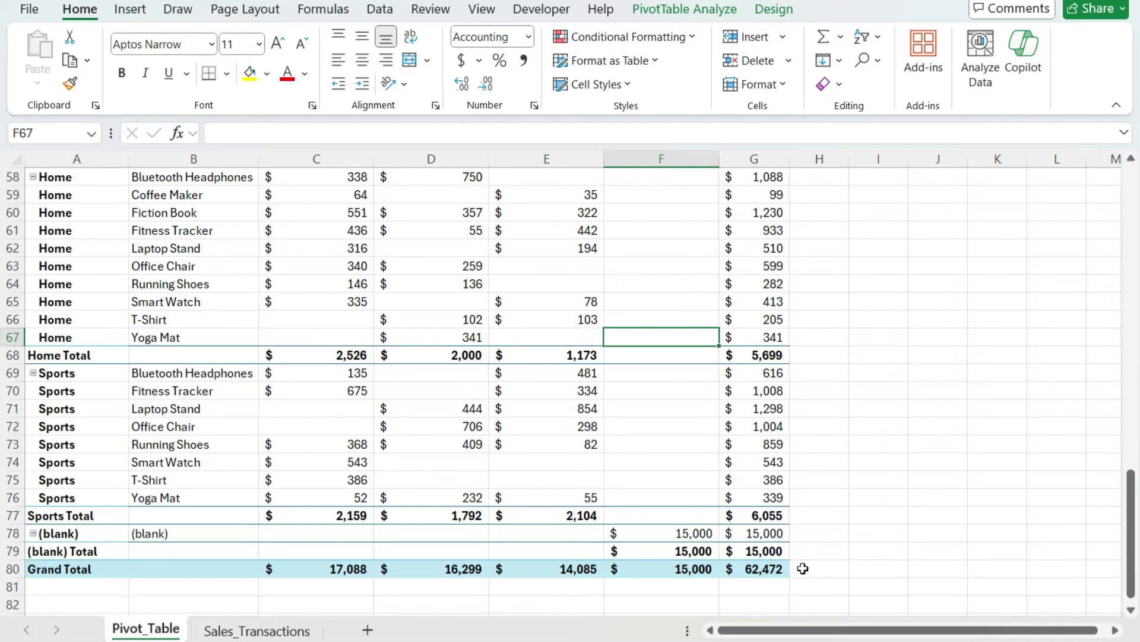
mouse_move(749, 554)
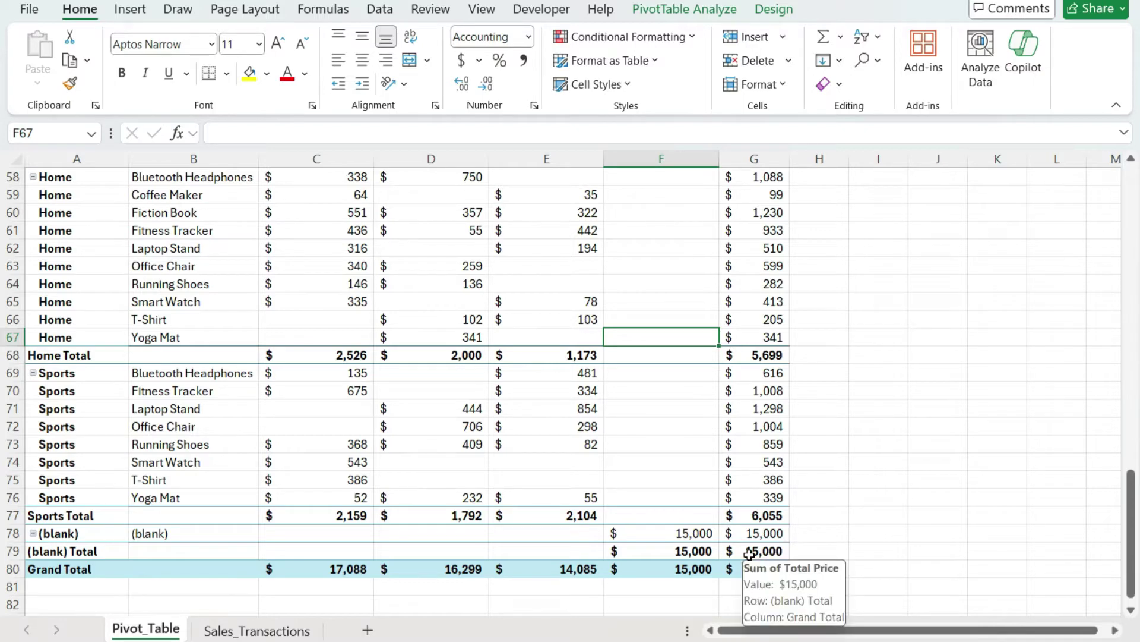
Step: Open the pivot table's data source settings, check the Table/Range reference, and accept it with Table1 kept as the source
left_click(689, 10)
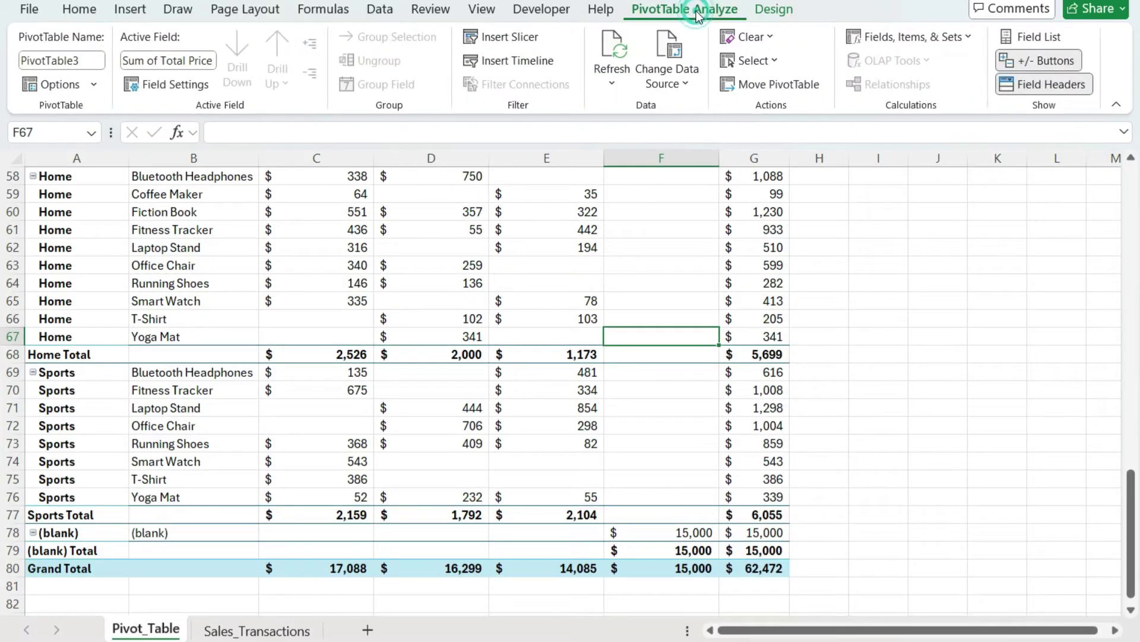
left_click(669, 45)
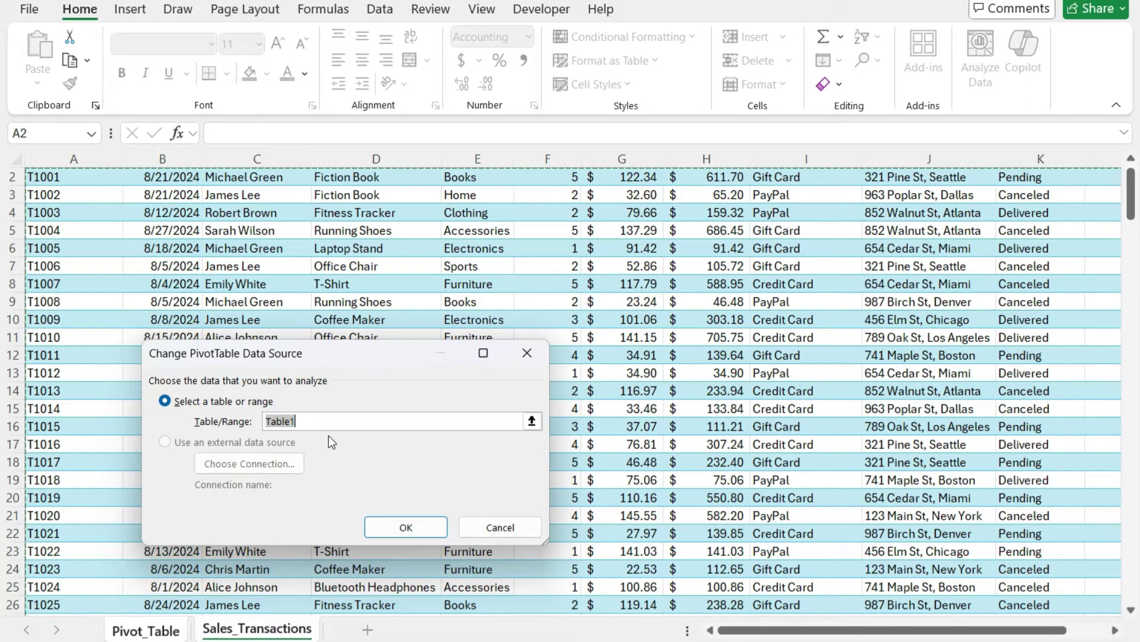
left_click(419, 517)
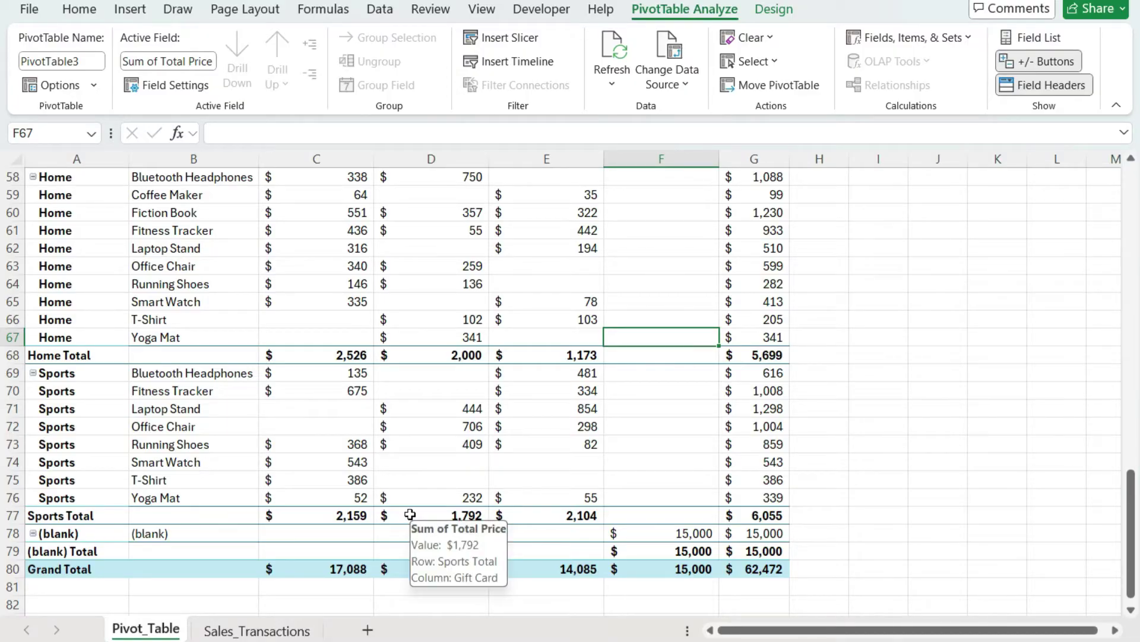
Step: Add a row below the last record on Sales_Transactions by filling the Transaction ID from the cell above down into A203
left_click(266, 631)
scroll(558, 409, "down", 8)
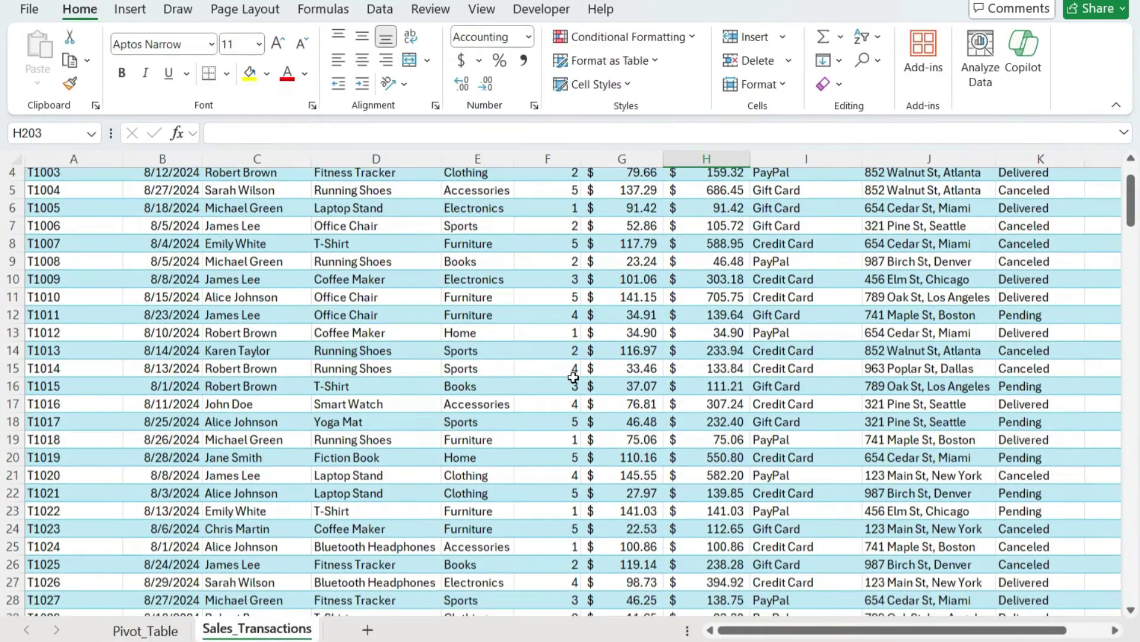
scroll(557, 410, "down", 20)
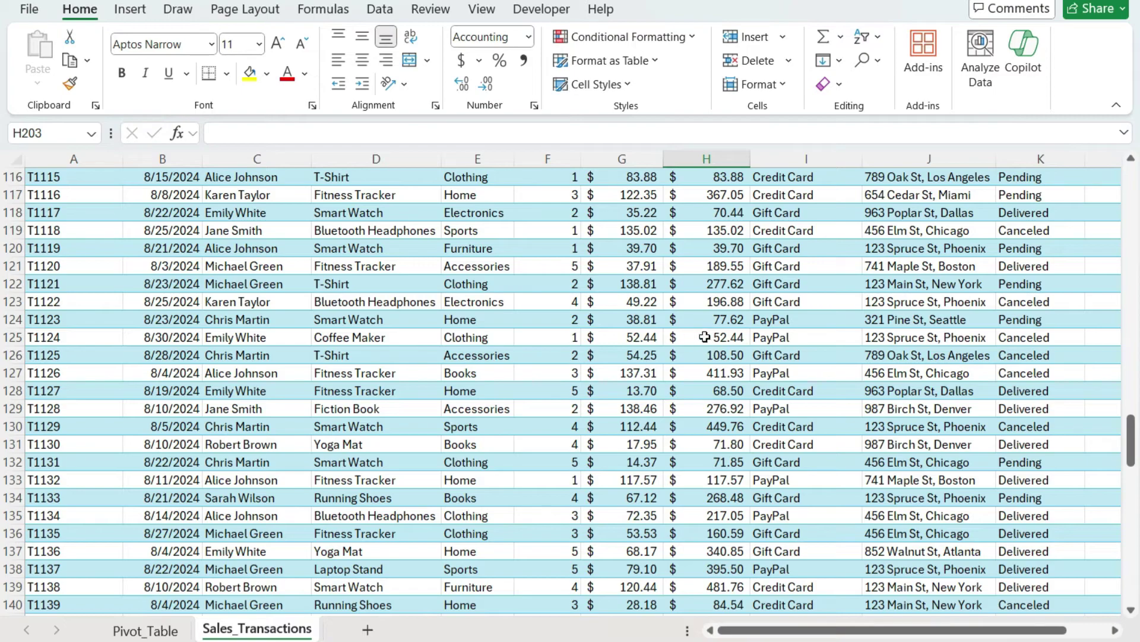
scroll(709, 337, "down", 20)
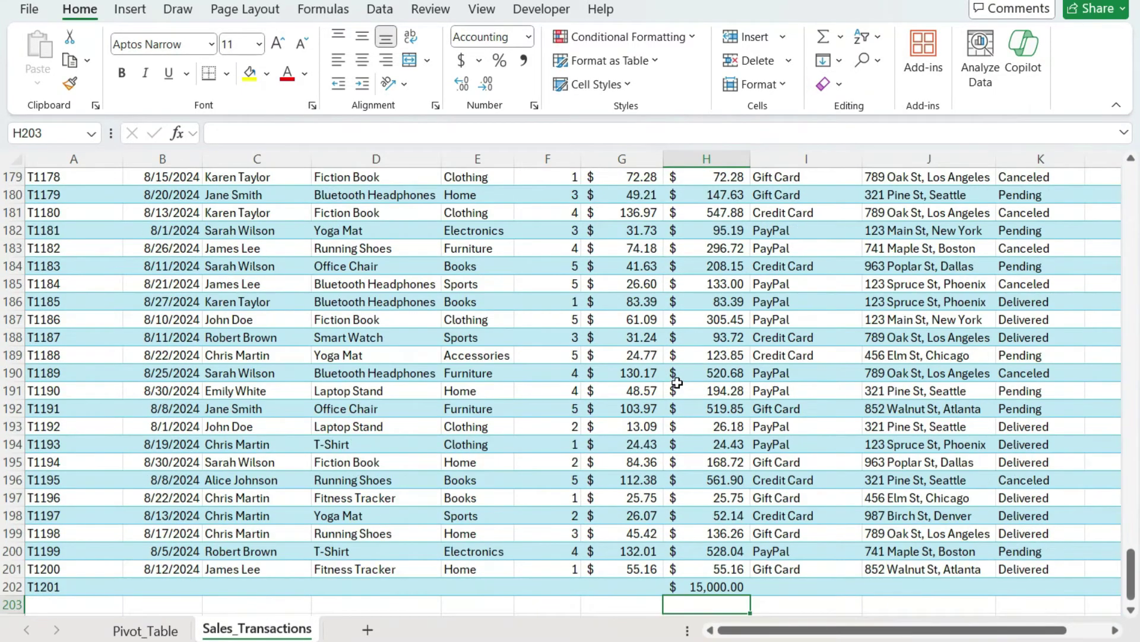
scroll(678, 382, "down", 3)
left_click(69, 441)
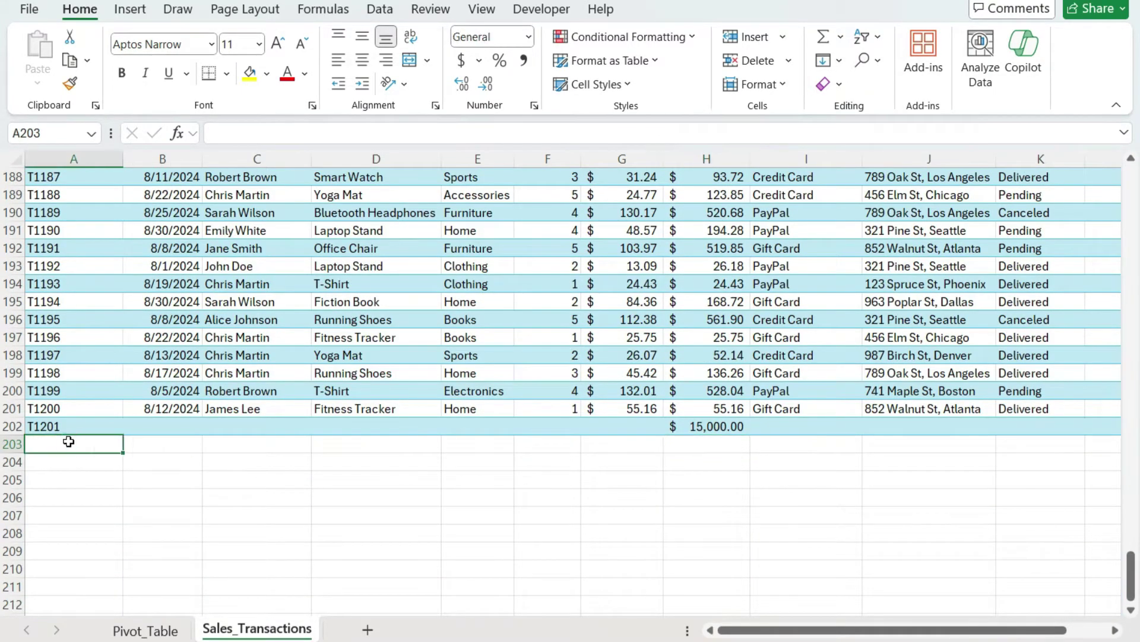
type("T2")
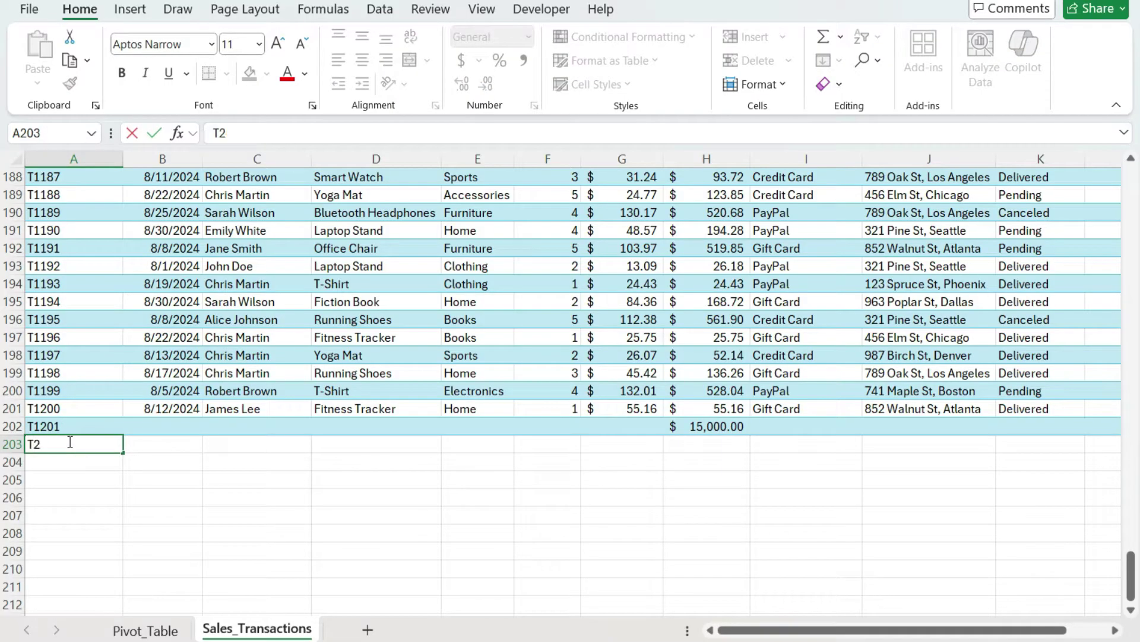
key("BackSpace")
key("BackSpace")
key("BackSpace")
key("Escape")
key("ctrl+d")
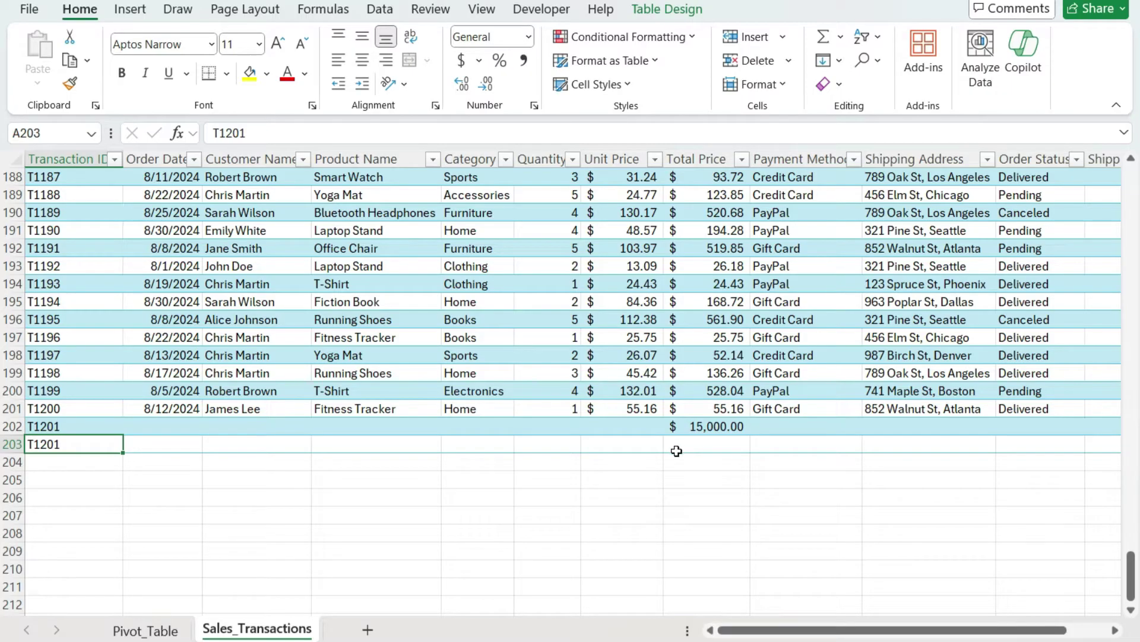
Step: Convert Table1 on Sales_Transactions back to a normal range and check the list of defined names
left_click(672, 17)
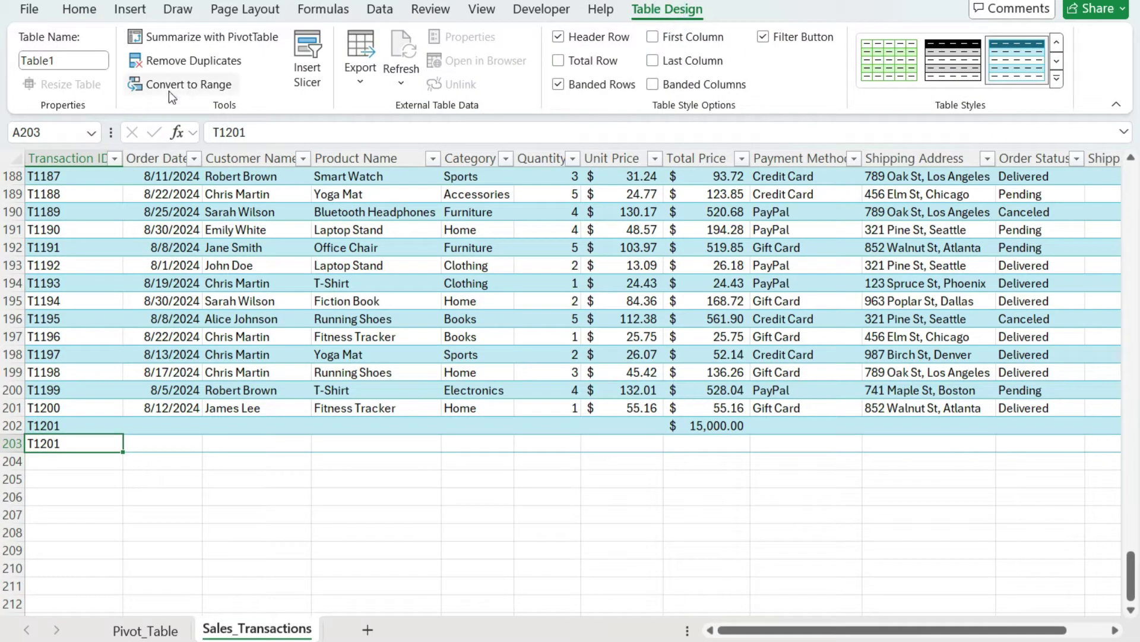
left_click(190, 87)
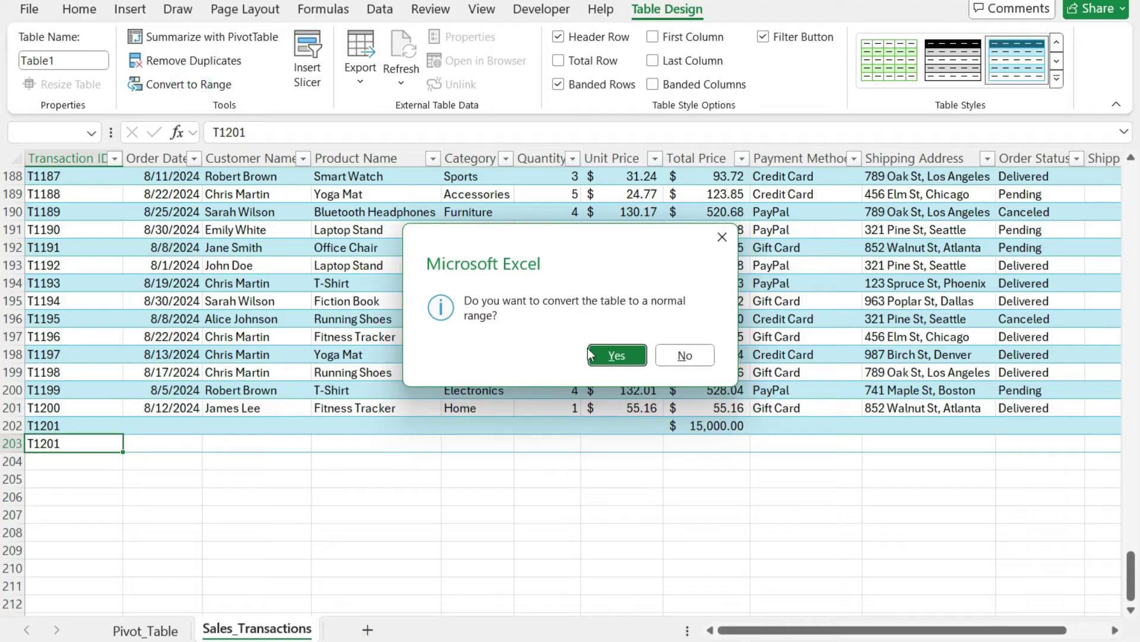
left_click(613, 366)
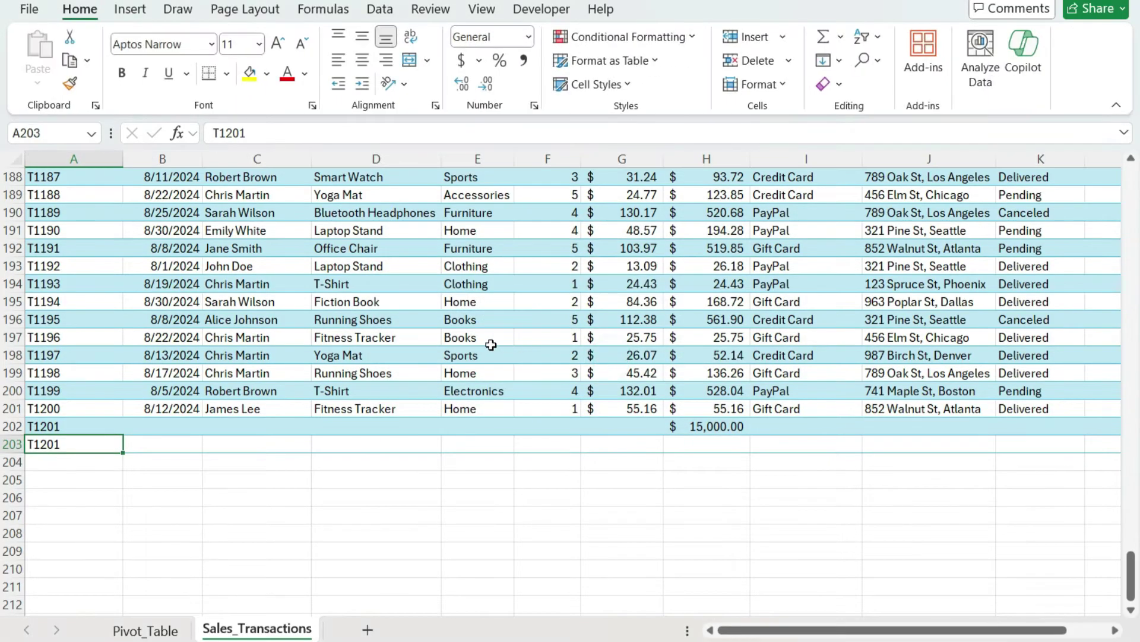
left_click(491, 343)
left_click(97, 133)
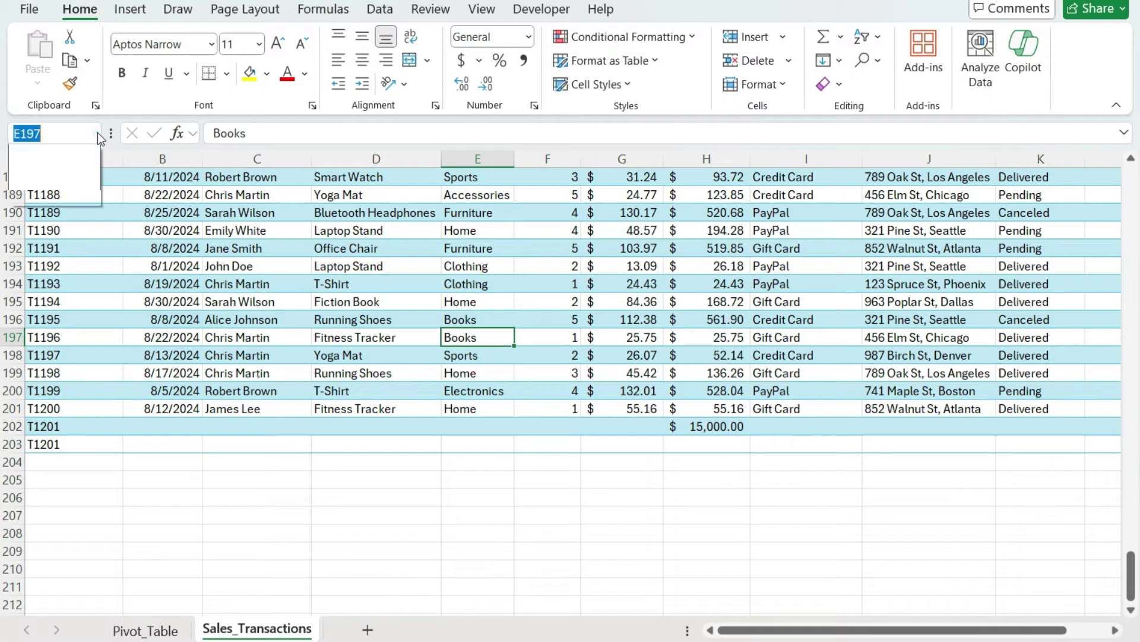
Step: Return to the Pivot_Table sheet and refresh the pivot table
left_click(166, 631)
left_click(166, 631)
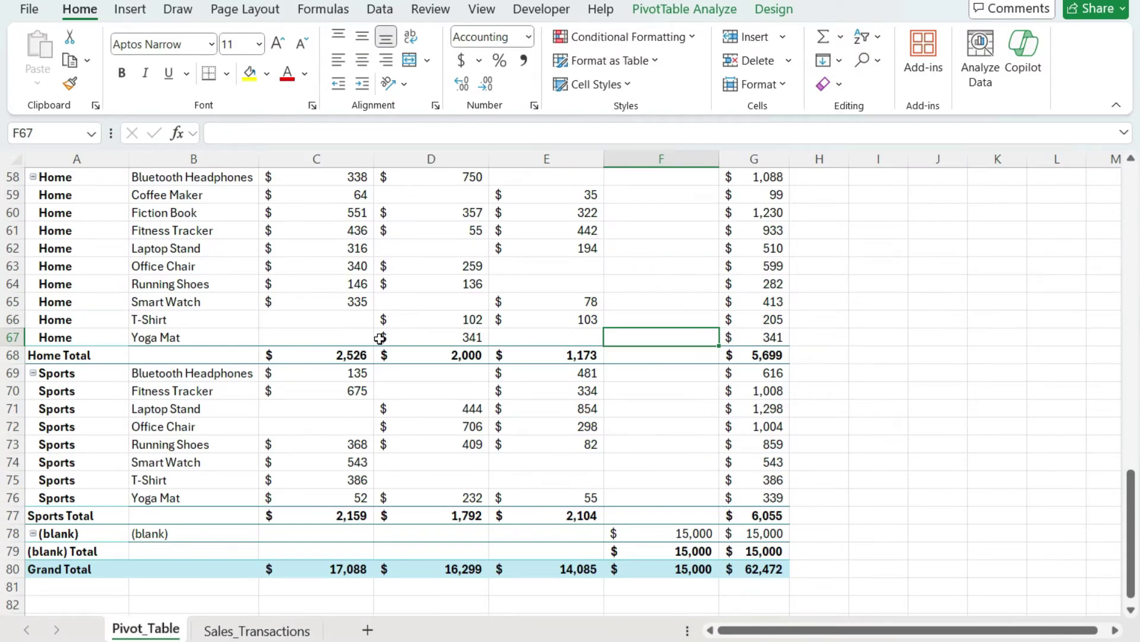
right_click(460, 226)
left_click(524, 348)
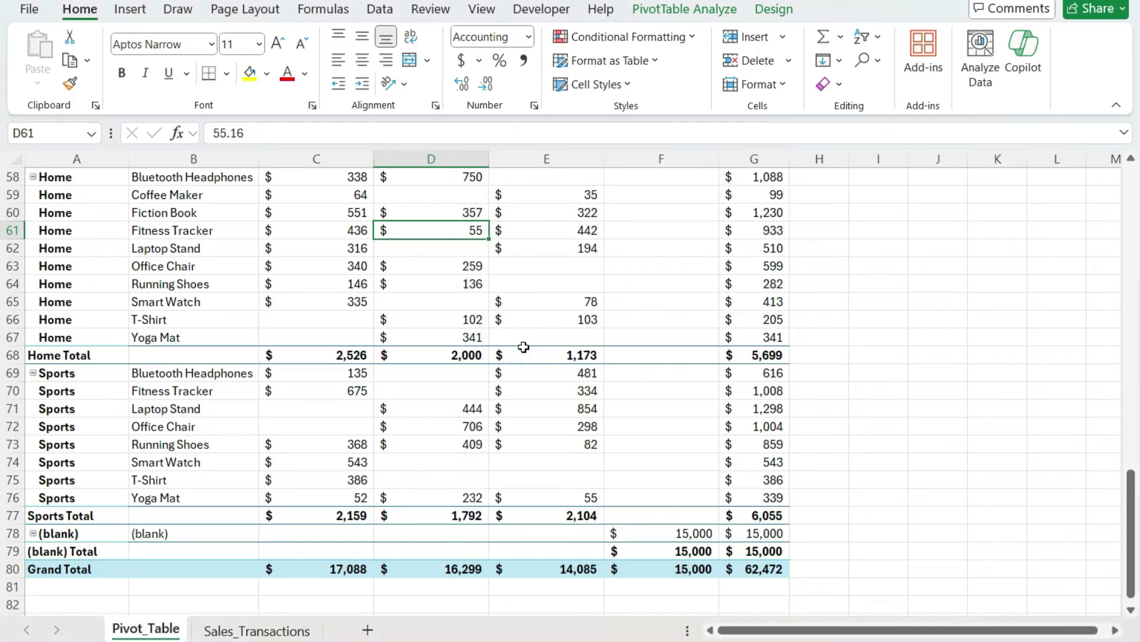
Step: Inspect the Table/Range reference in the pivot table's data source settings and leave them without changes
left_click(668, 10)
left_click(683, 39)
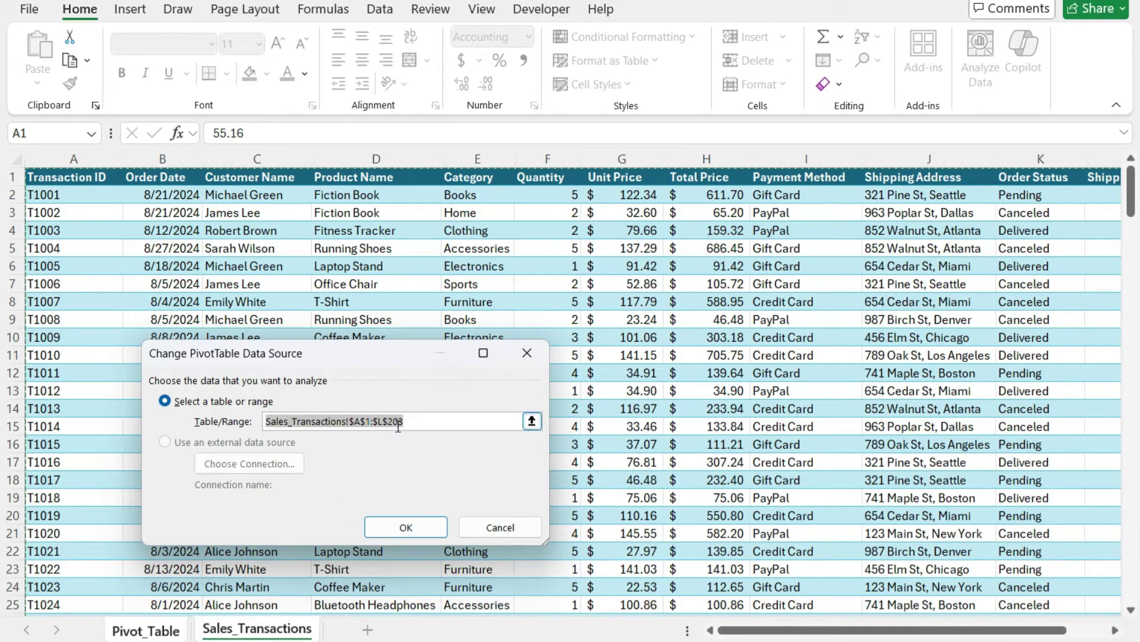
left_click(496, 528)
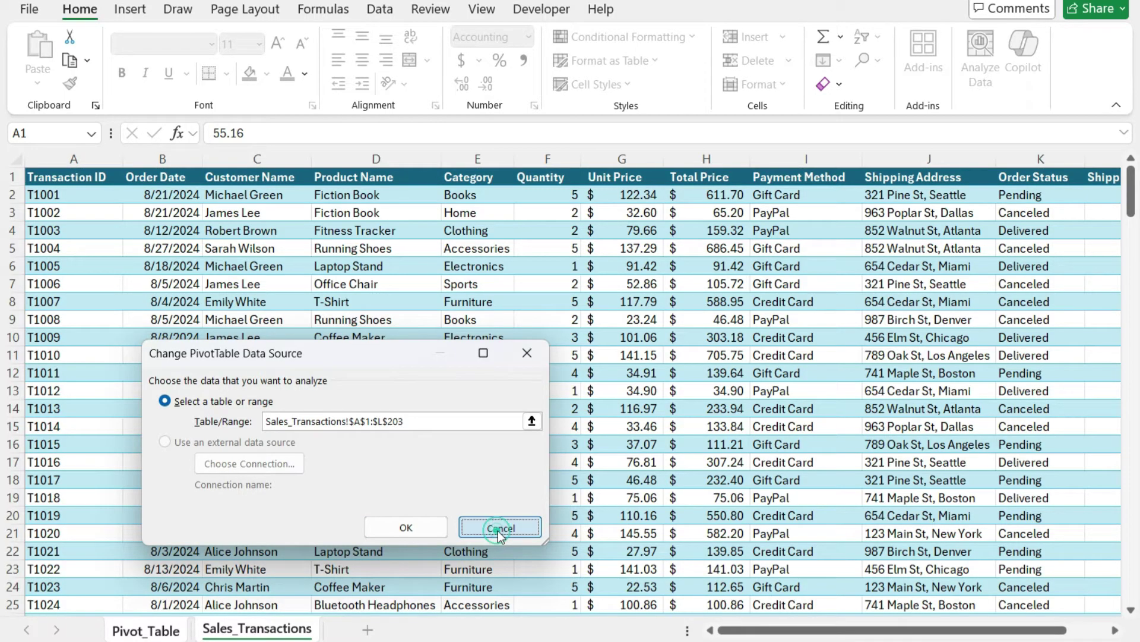
Step: Start a new record below the Sales_Transactions range by filling the Transaction ID from A203 down into A204
left_click(254, 630)
scroll(170, 567, "down", 20)
scroll(169, 567, "down", 20)
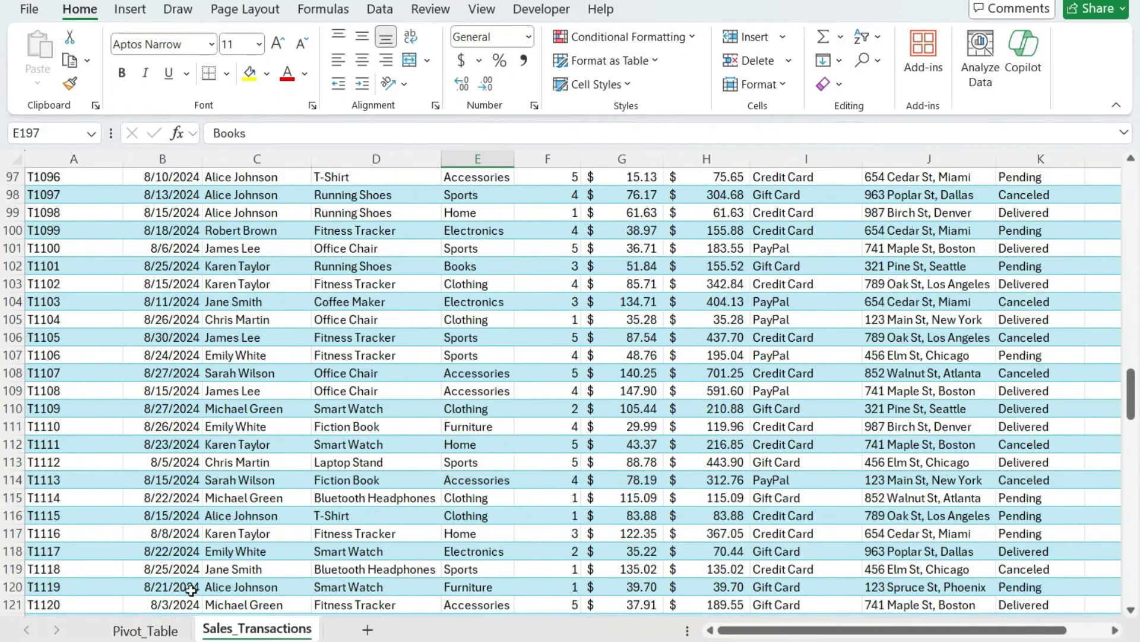
scroll(190, 571, "down", 2)
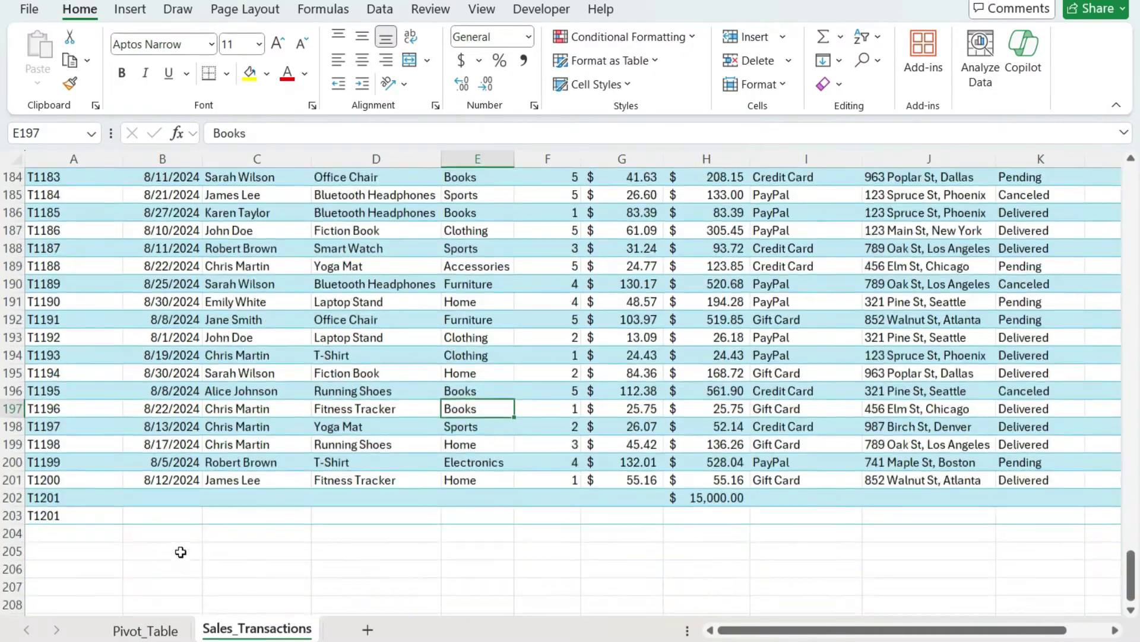
left_click(76, 516)
left_click(76, 529)
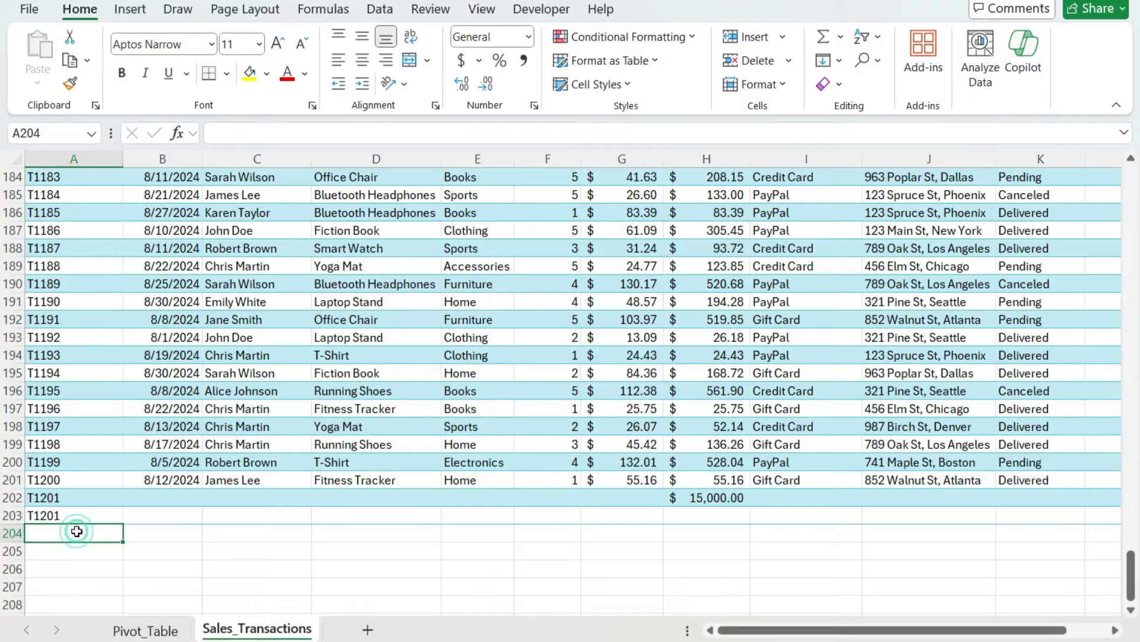
key("ctrl+d")
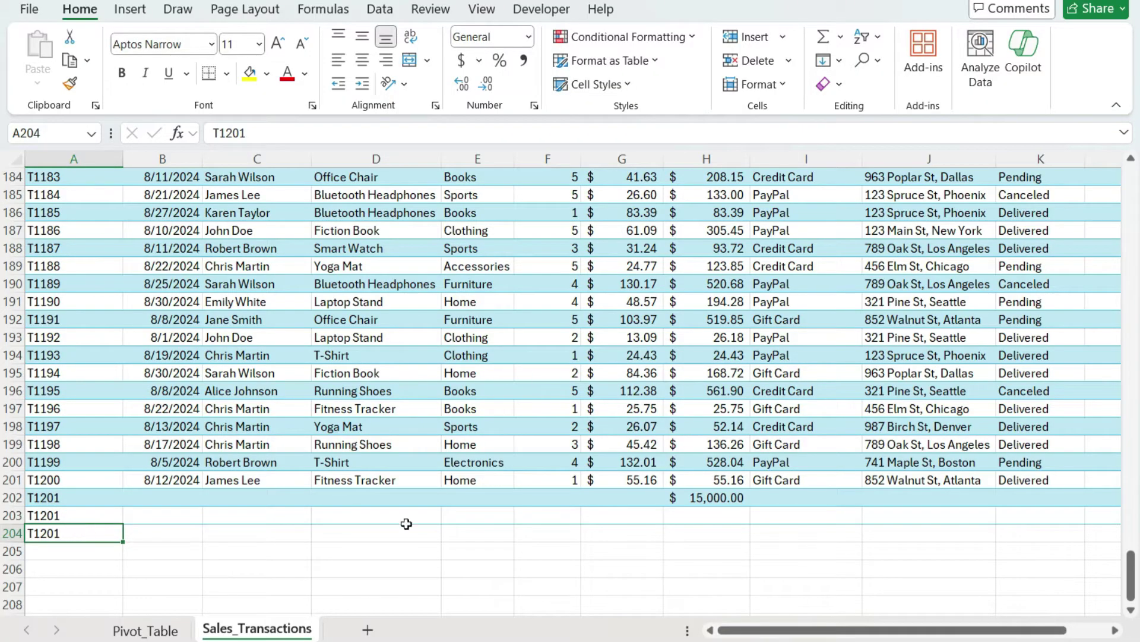
Step: Enter a Total Price of 20000 in H204 for the new record
left_click(679, 532)
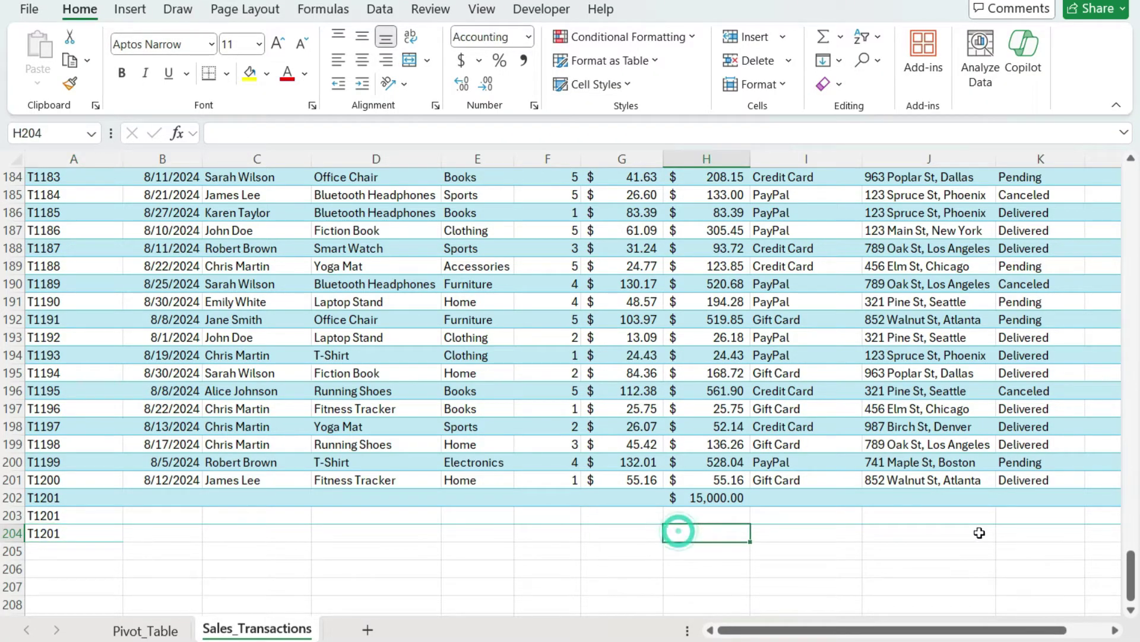
type("2000")
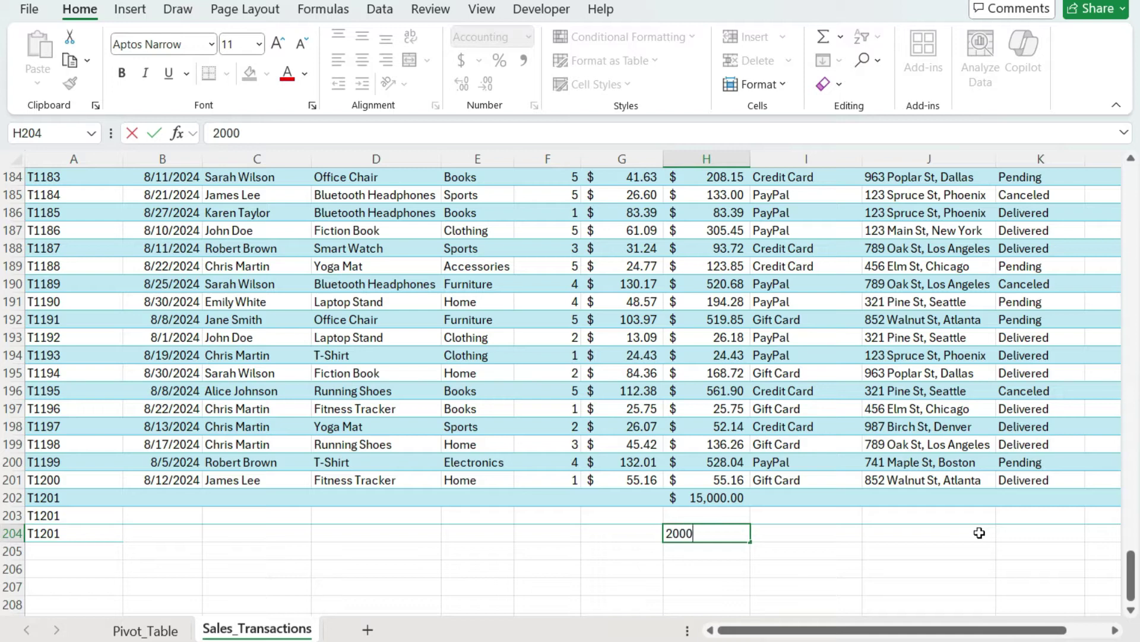
key("Return")
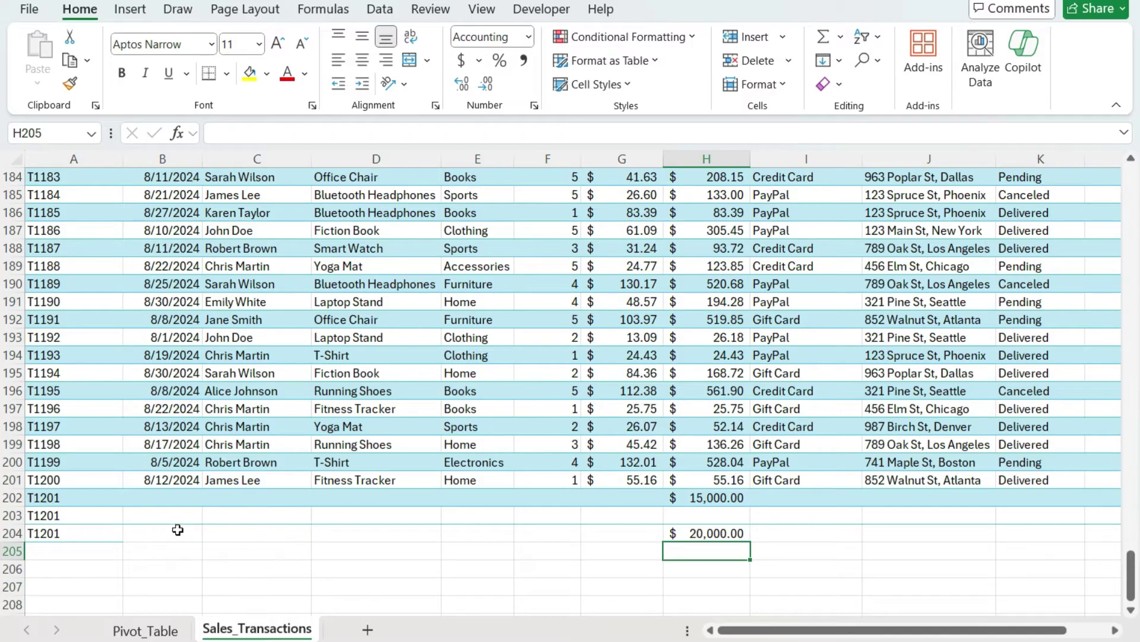
Step: Remove the leftover table formatting from the entire Sales_Transactions sheet by applying no fill and no borders to all cells
left_click_drag(744, 630, 851, 636)
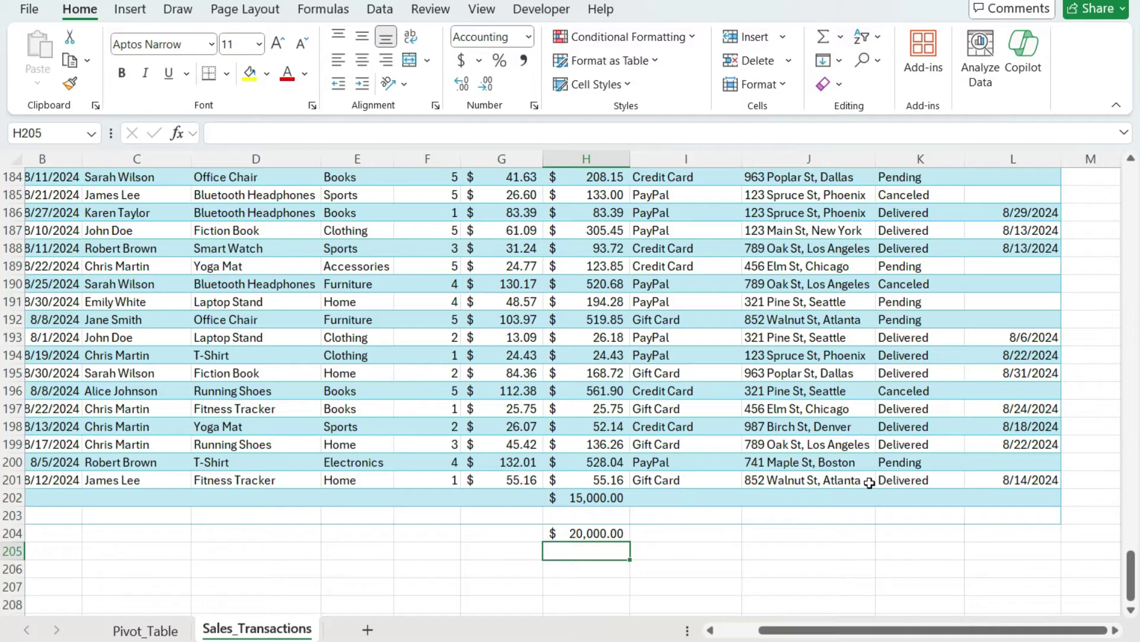
left_click(13, 158)
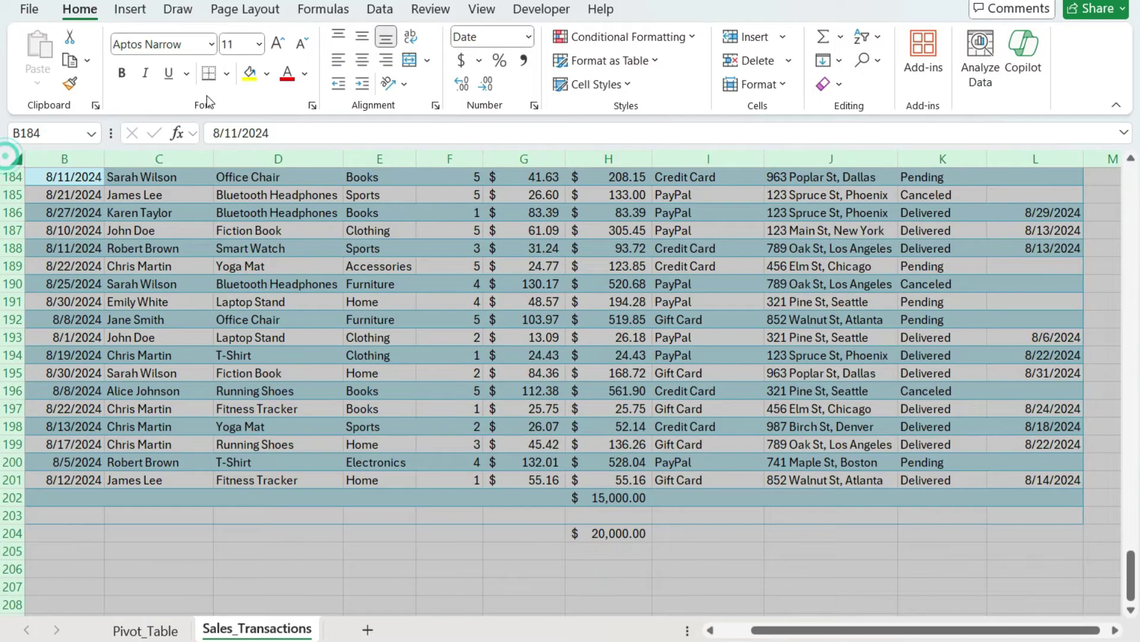
left_click(267, 81)
left_click(285, 312)
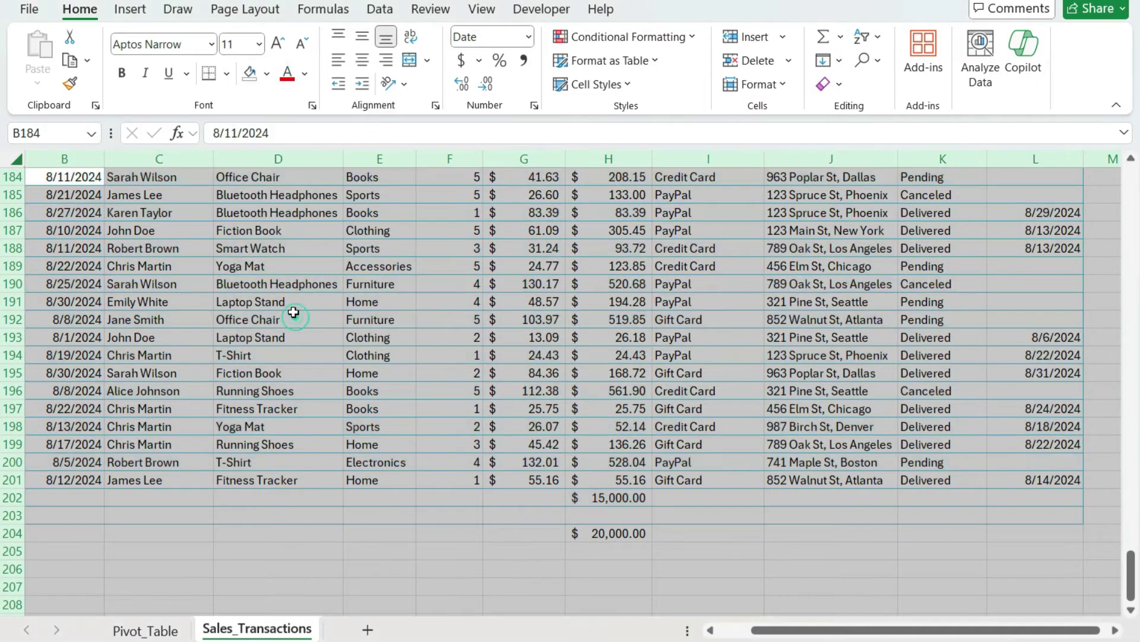
left_click(227, 74)
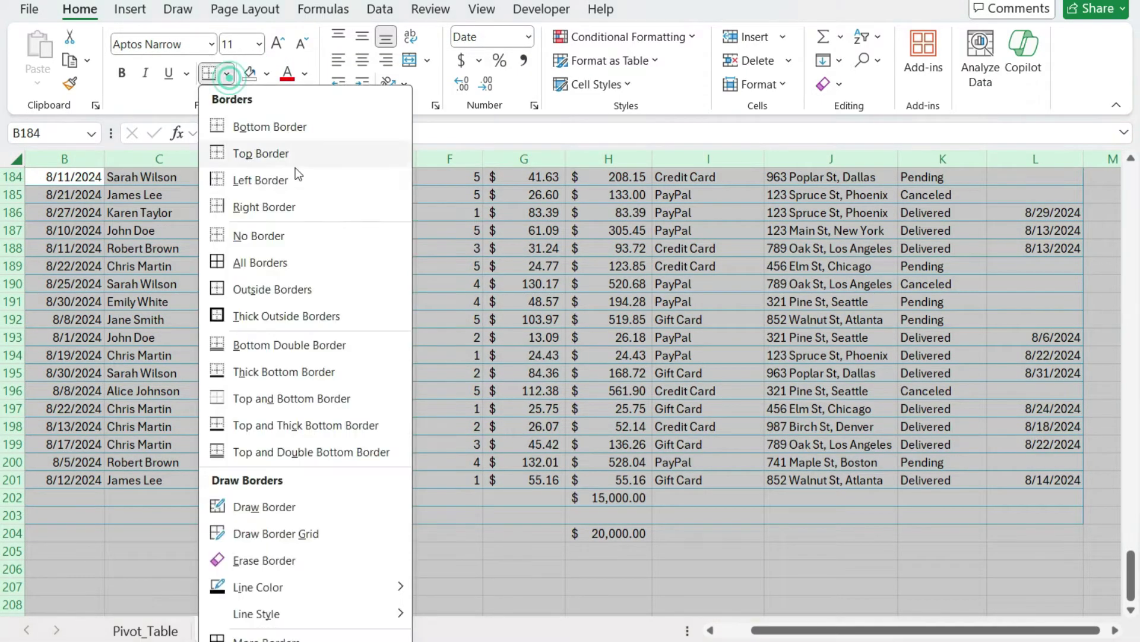
left_click(300, 232)
left_click(560, 425)
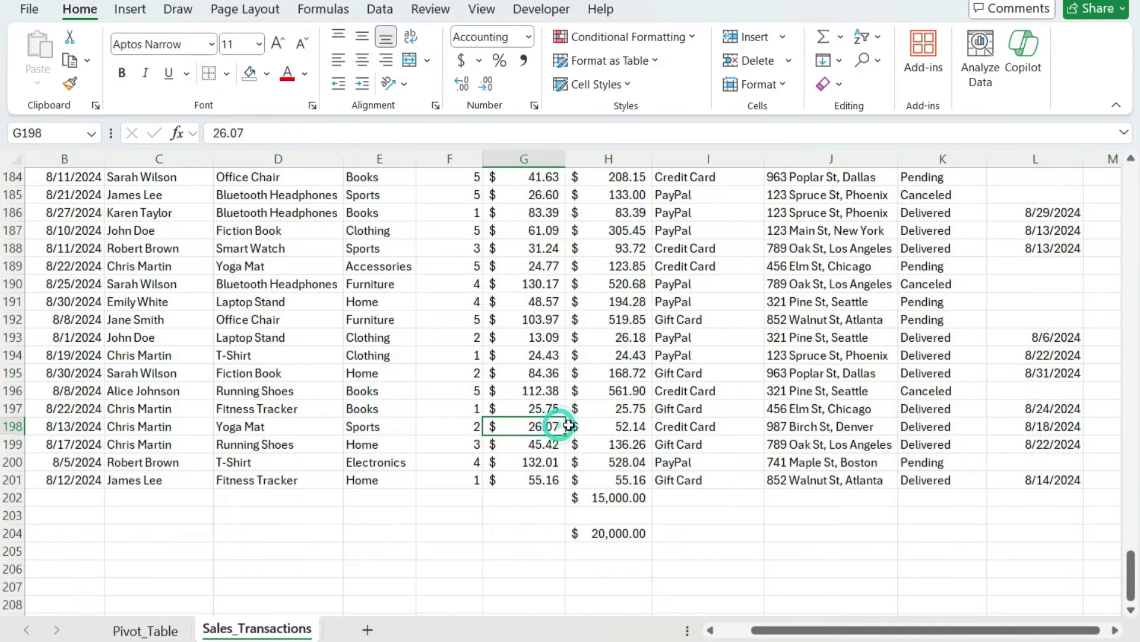
Step: Enter a Total Price of 17000 in H203 on the Sales_Transactions sheet and select the whole Total Price column
left_click(717, 629)
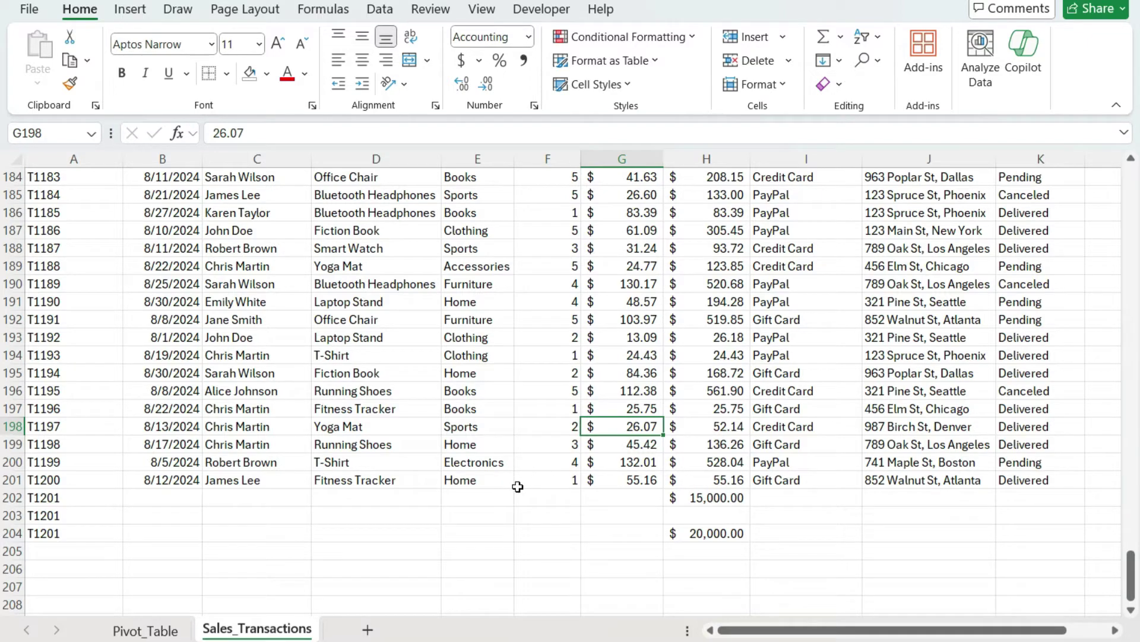
left_click(712, 510)
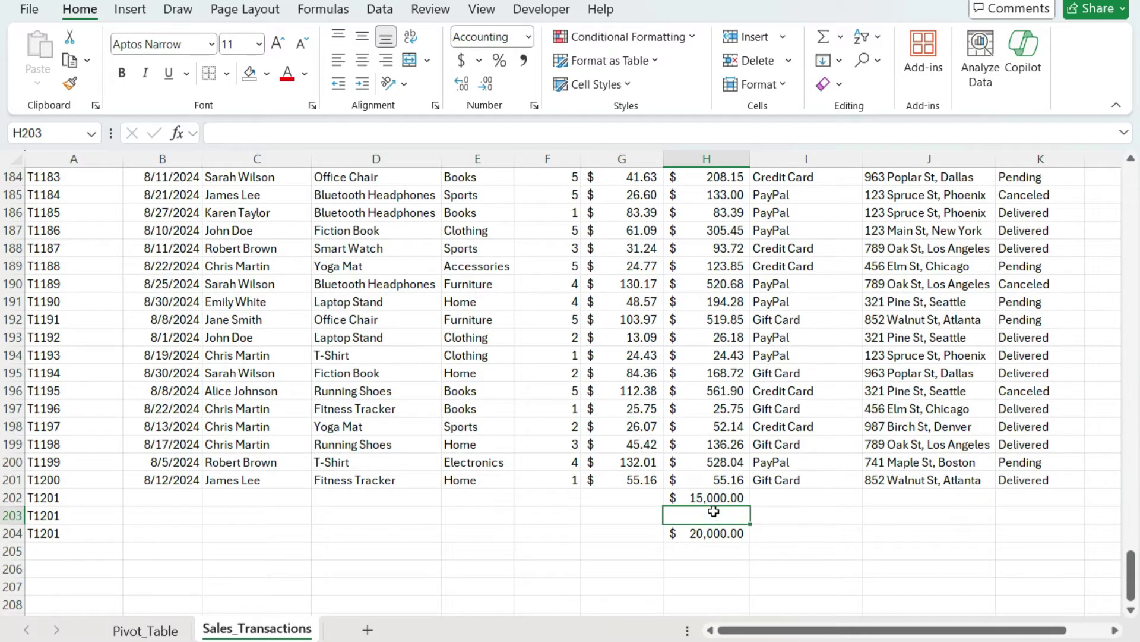
type("17000")
key("Return")
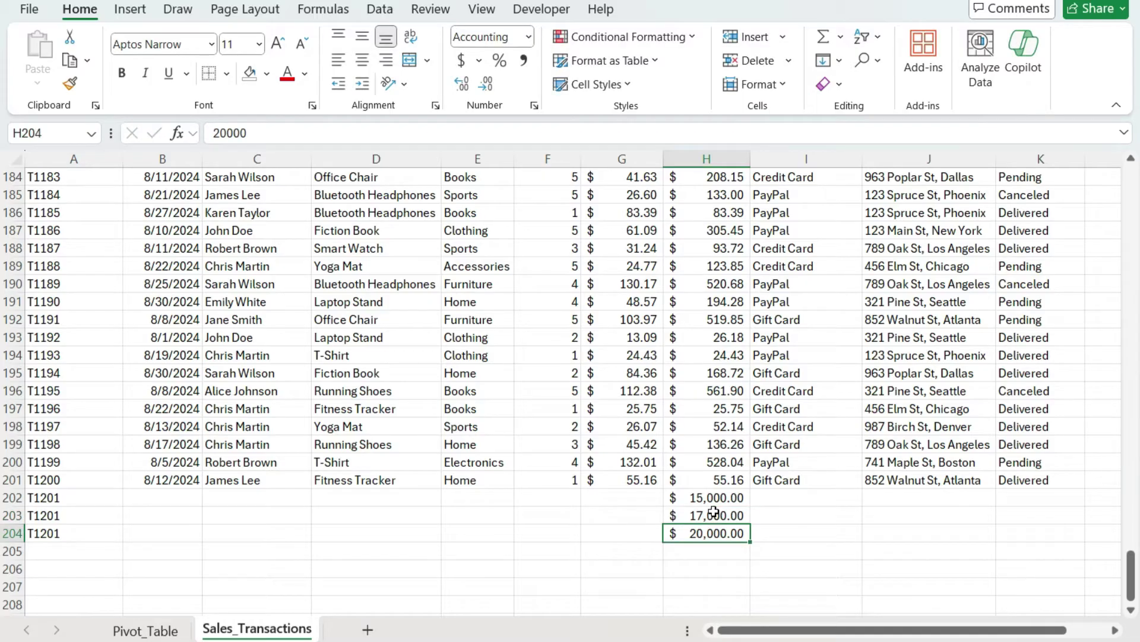
left_click(720, 159)
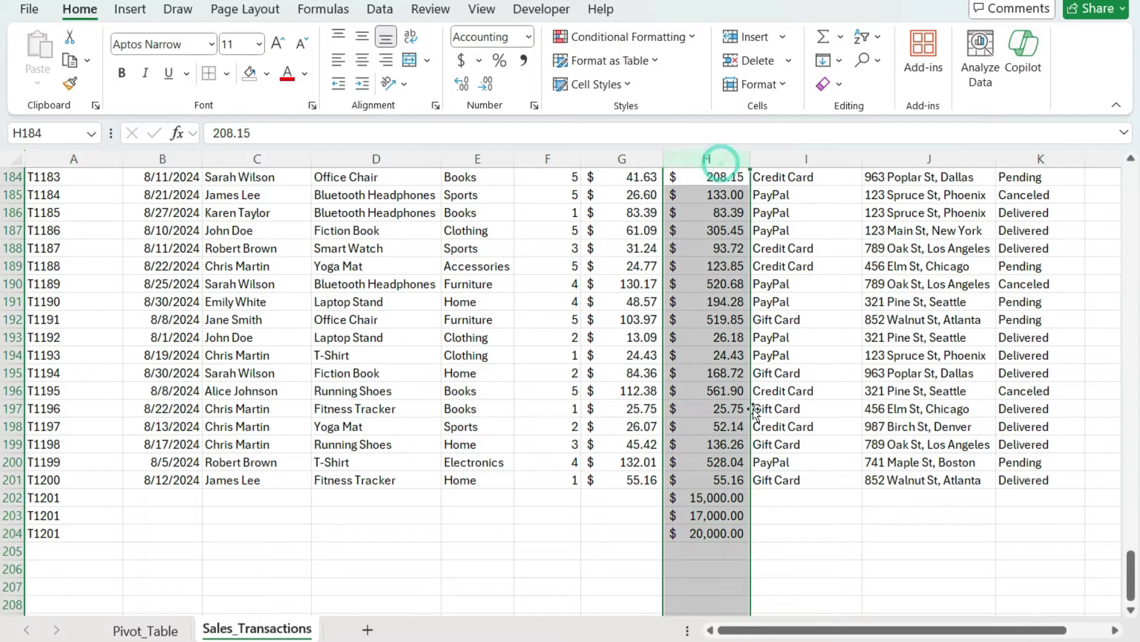
Step: Refresh the pivot table on the Pivot_Table sheet to pick up the added Total Price
left_click(144, 630)
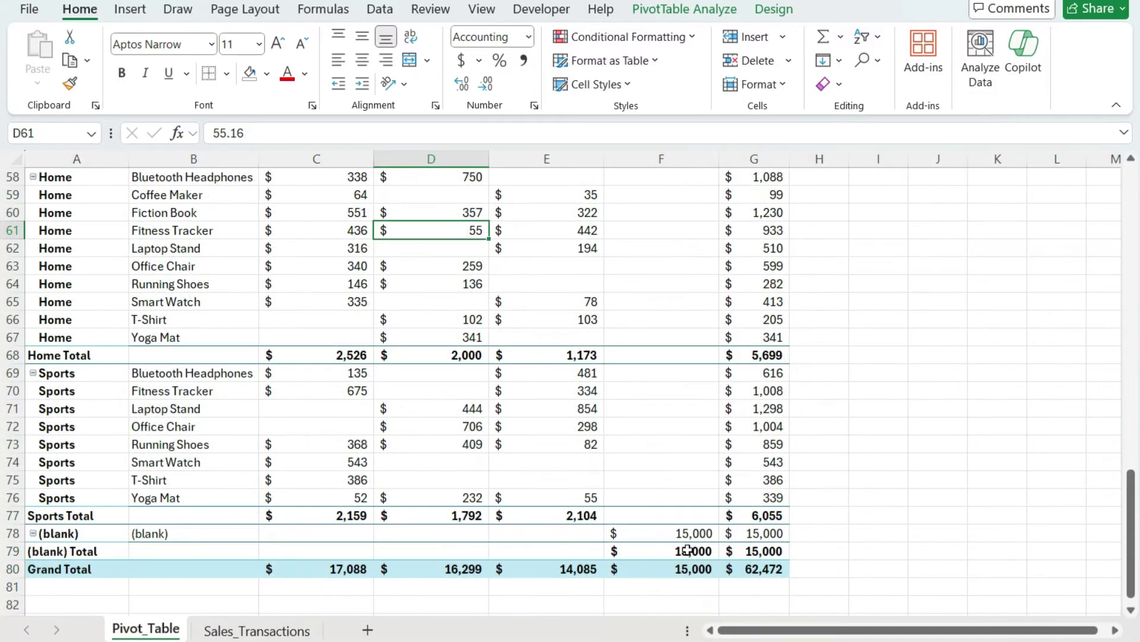
right_click(597, 410)
left_click(662, 143)
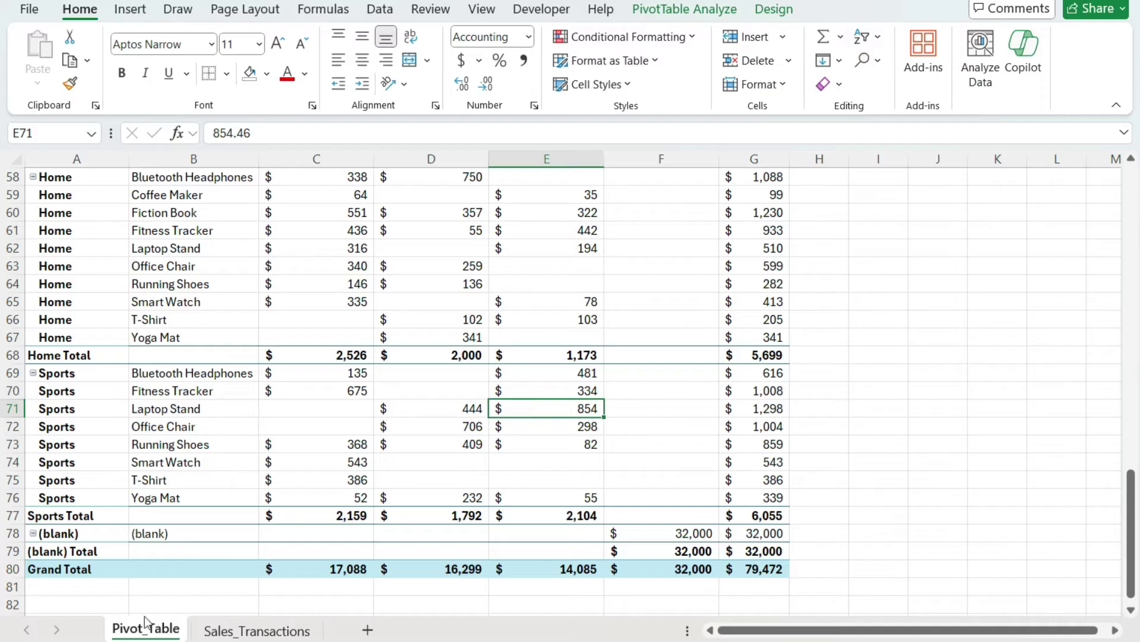
Step: Compare the pivot table's result with the Total Price entries in H203 and H204 on the Sales_Transactions sheet
left_click(256, 631)
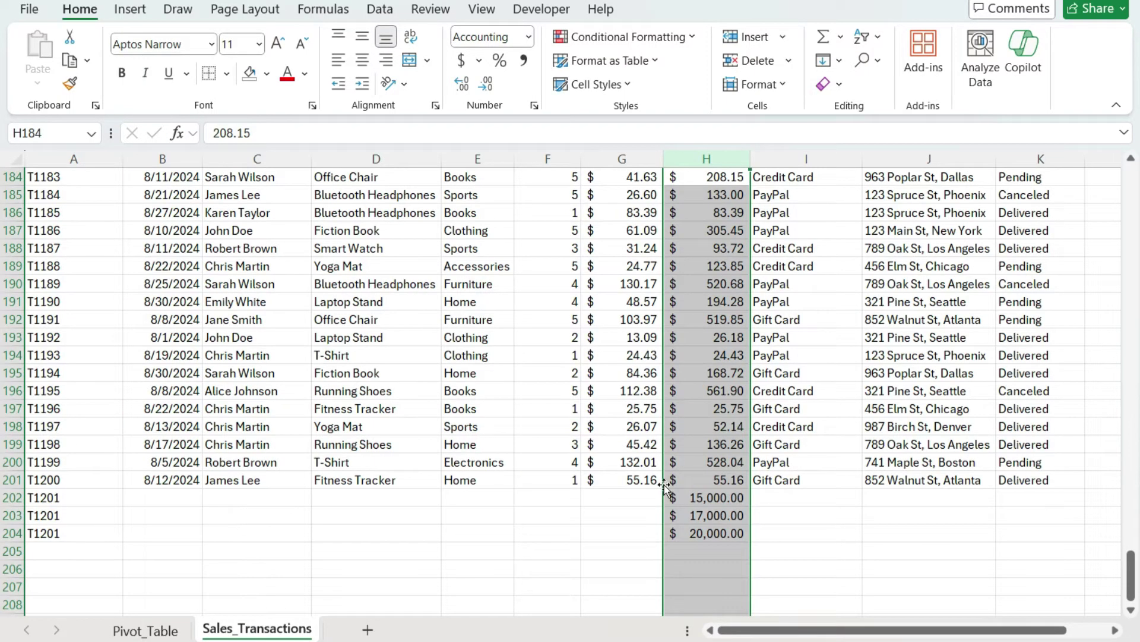
left_click(717, 514)
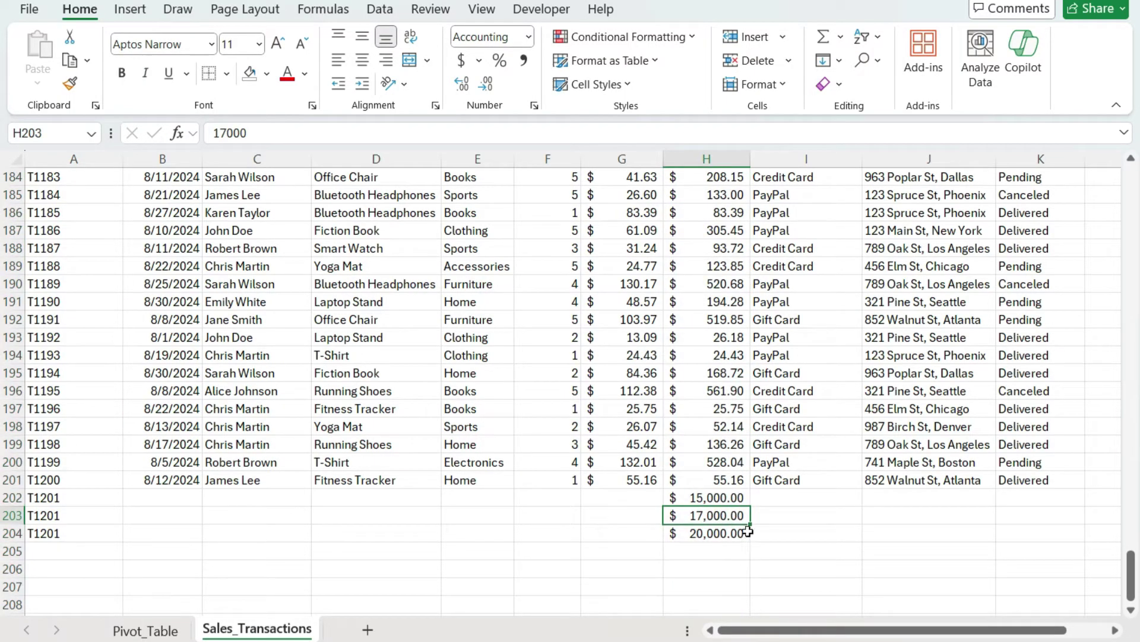
left_click(724, 533)
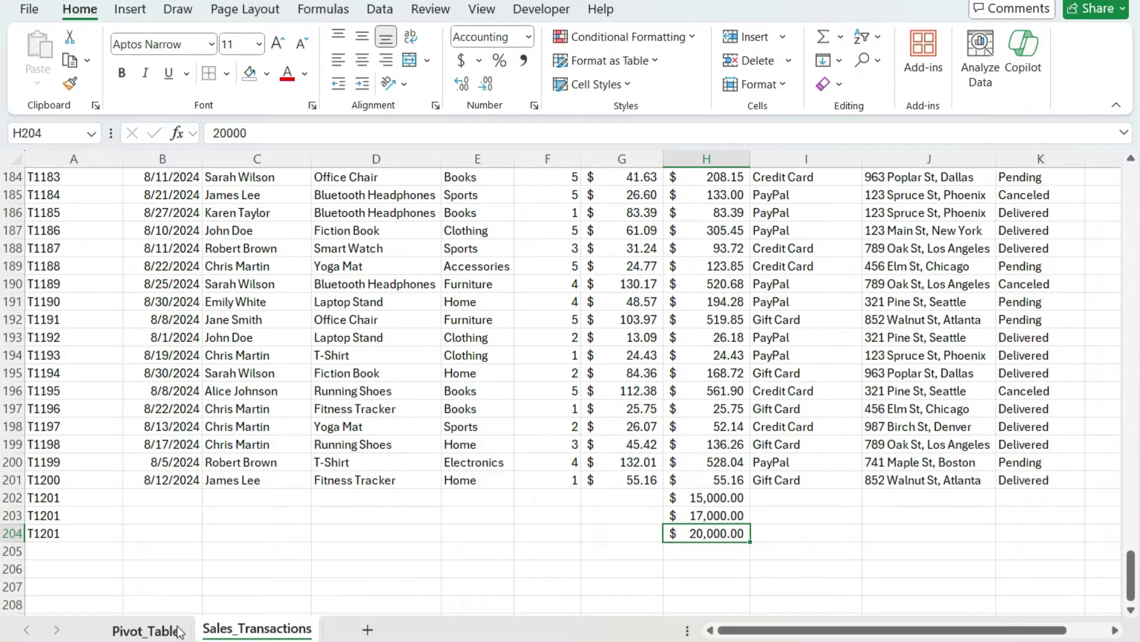
Step: Start a new defined name called Data with Workbook scope and clear its default cell reference
left_click(330, 17)
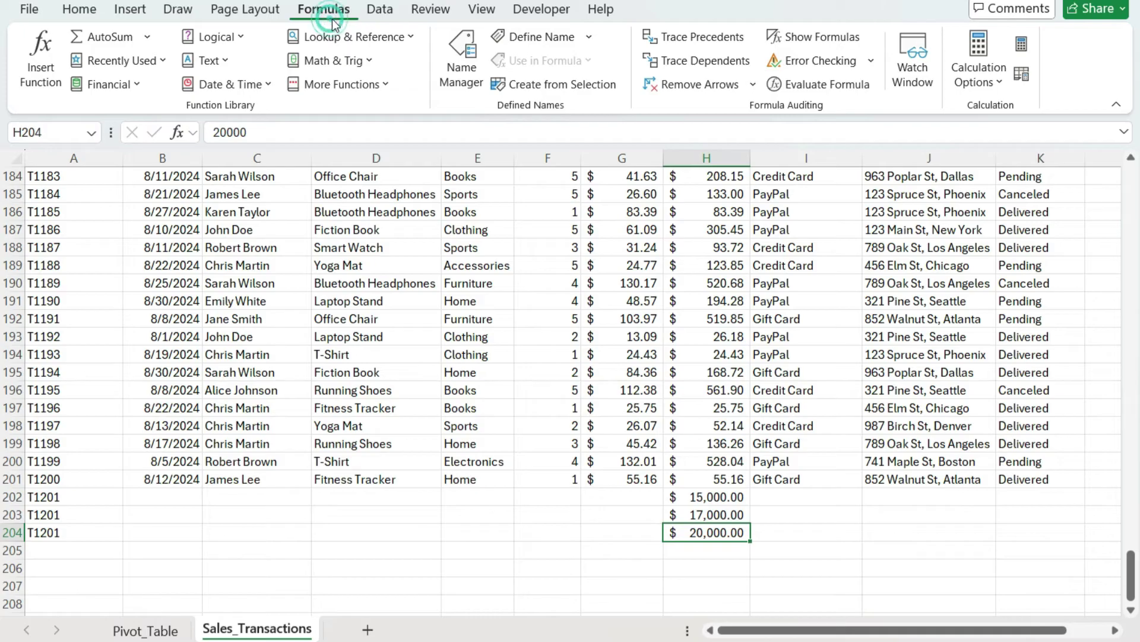
left_click(461, 60)
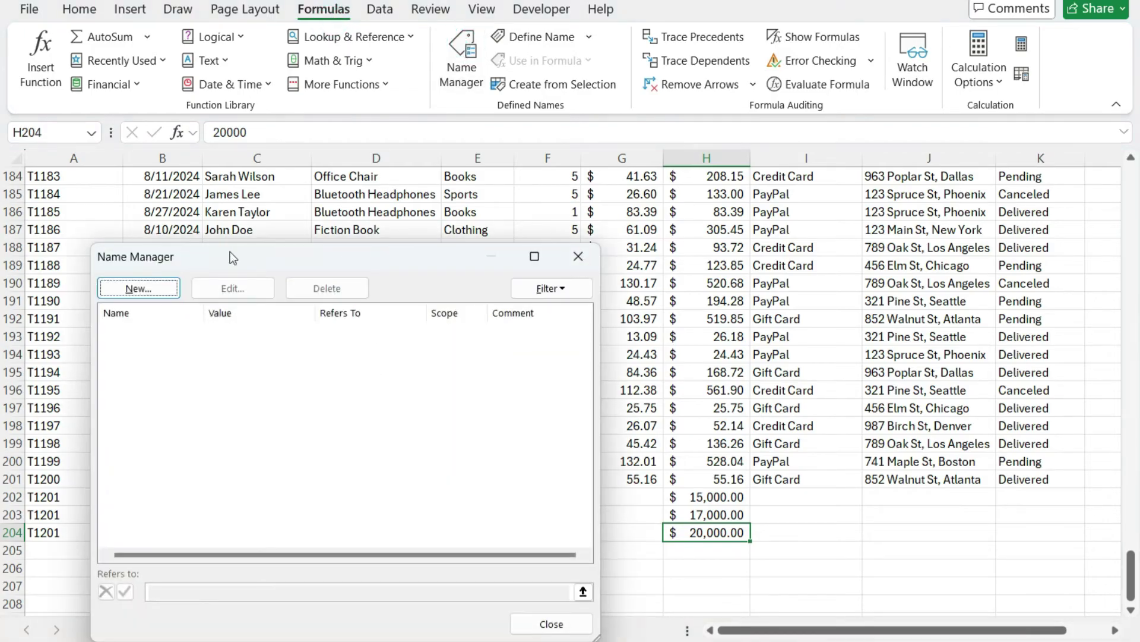
left_click(163, 292)
left_click_drag(281, 352, 409, 220)
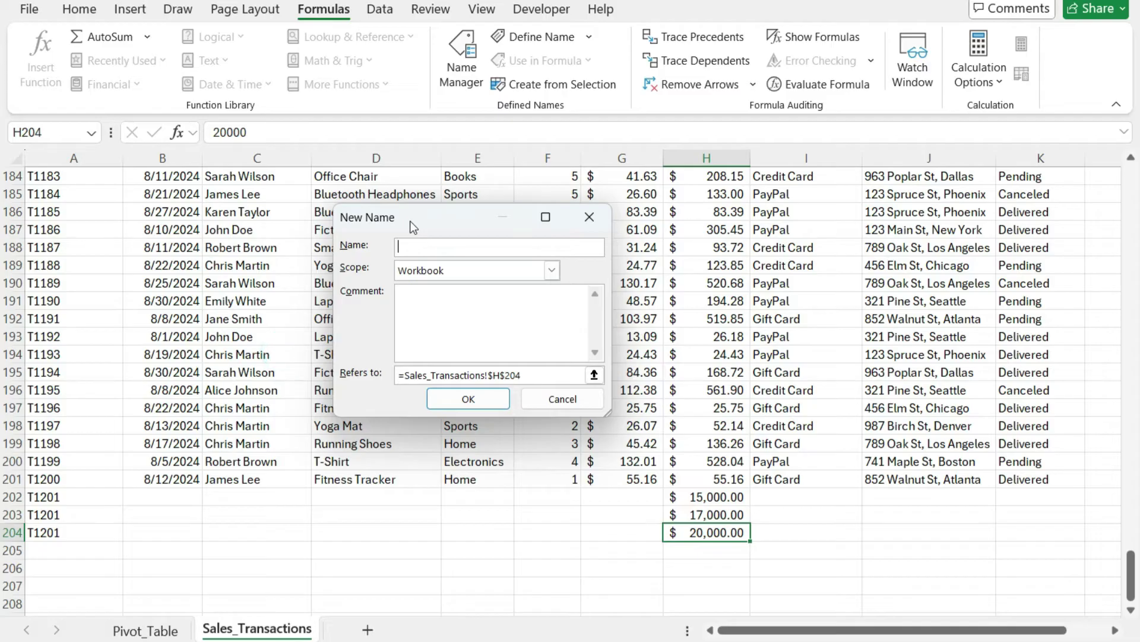
key("Tab")
key("Tab")
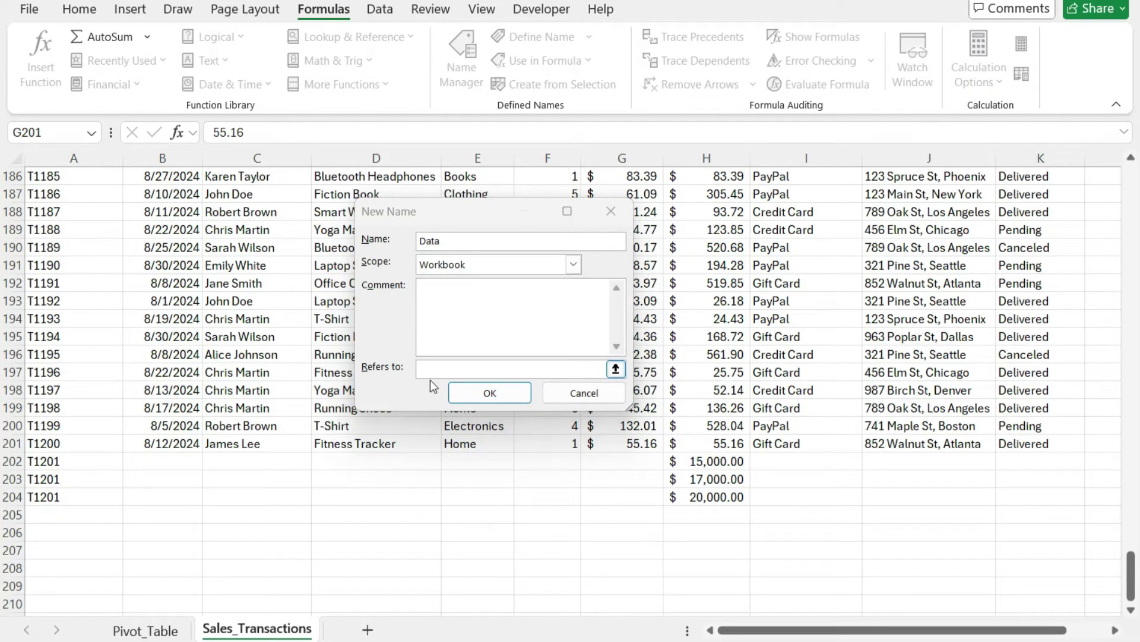
Step: Begin the Data name's reference as an OFFSET formula from Sales_Transactions!$A$1 with row and column offsets of 0
left_click(432, 368)
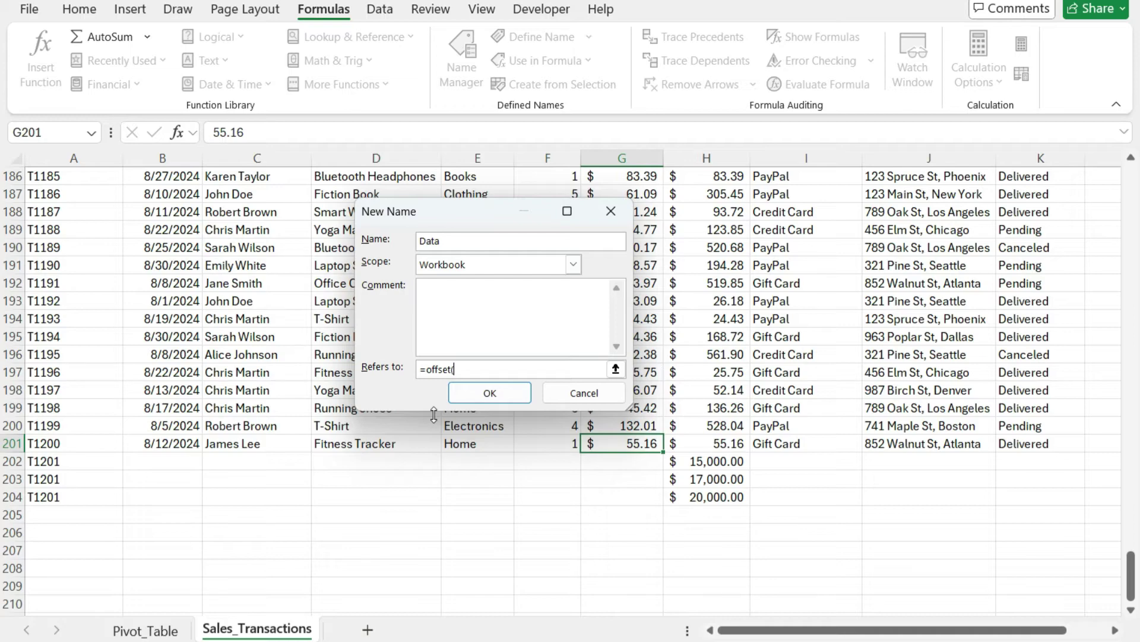
left_click_drag(1130, 570, 1118, 134)
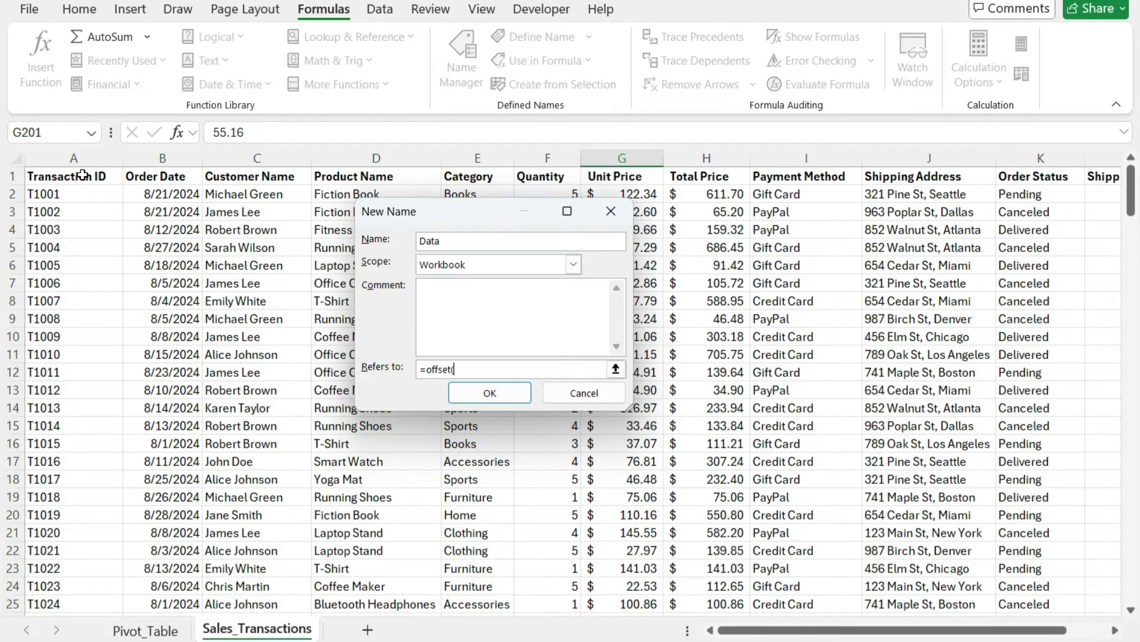
left_click(83, 176)
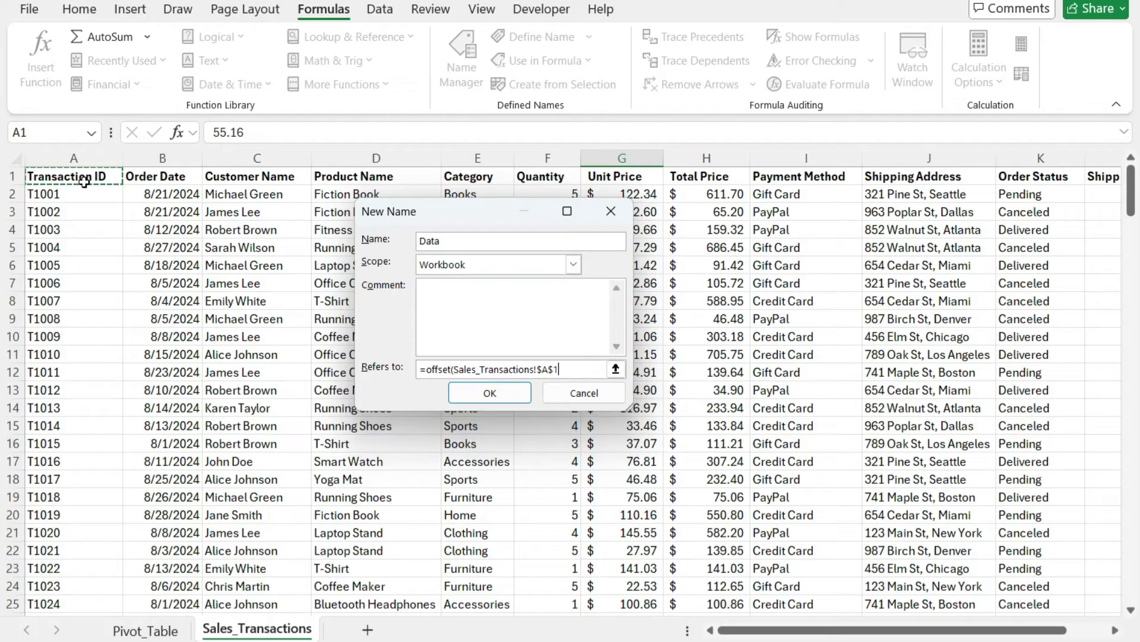
type(",0,0,")
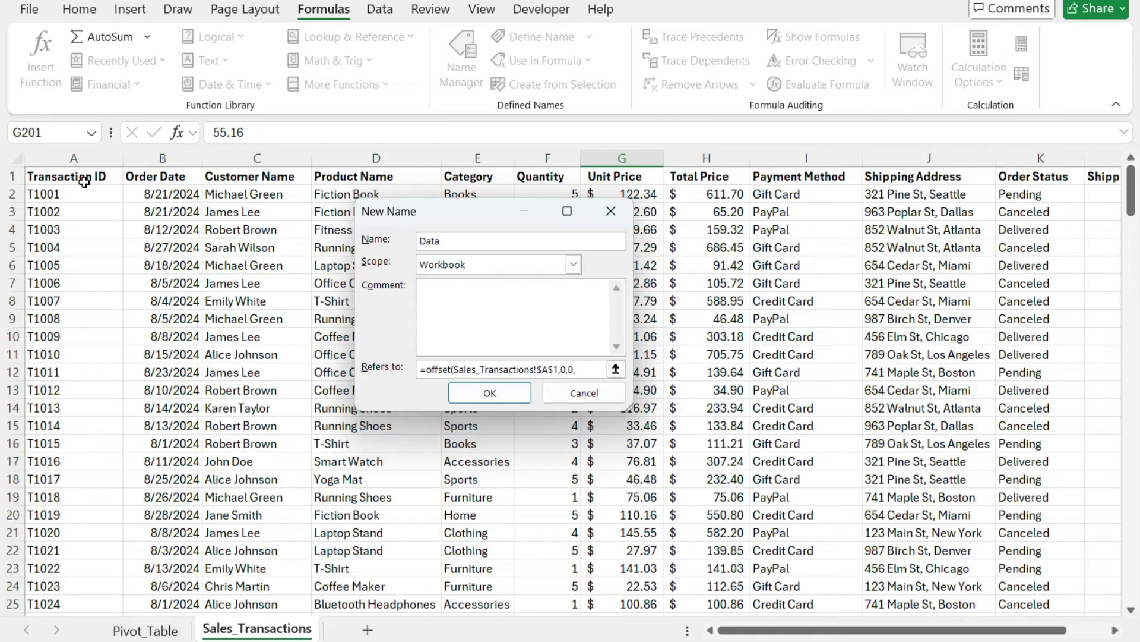
Step: Complete the OFFSET formula with COUNTA(Sales_Transactions!$A:$A) as height and COUNTA(Sales_Transactions!$1:$1) as width, and save the Data name
type("counta(")
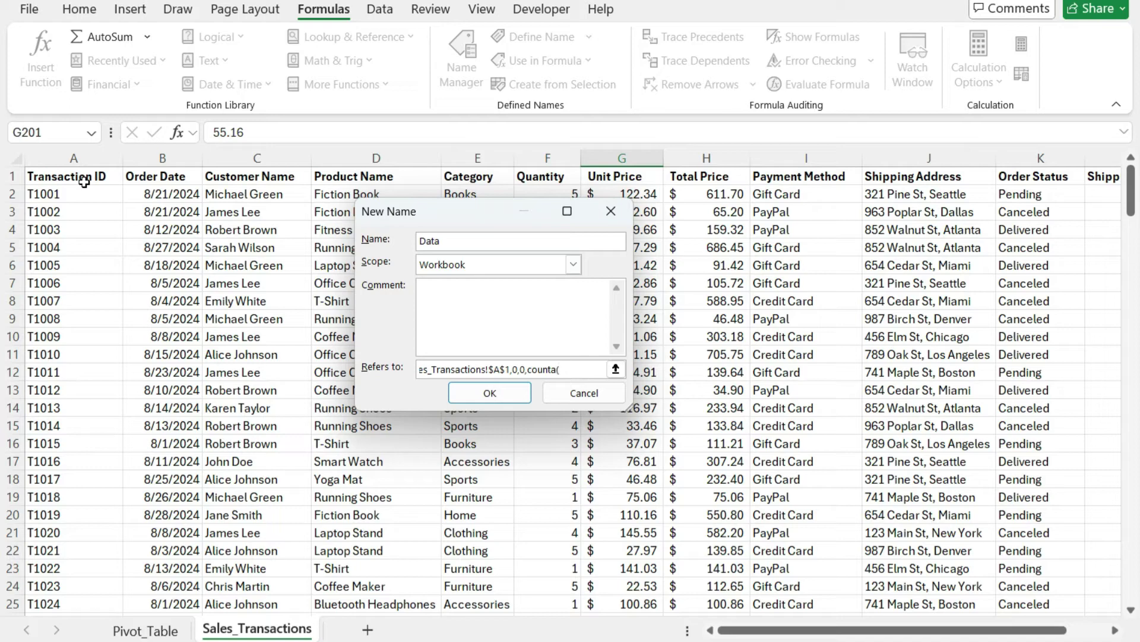
left_click(103, 158)
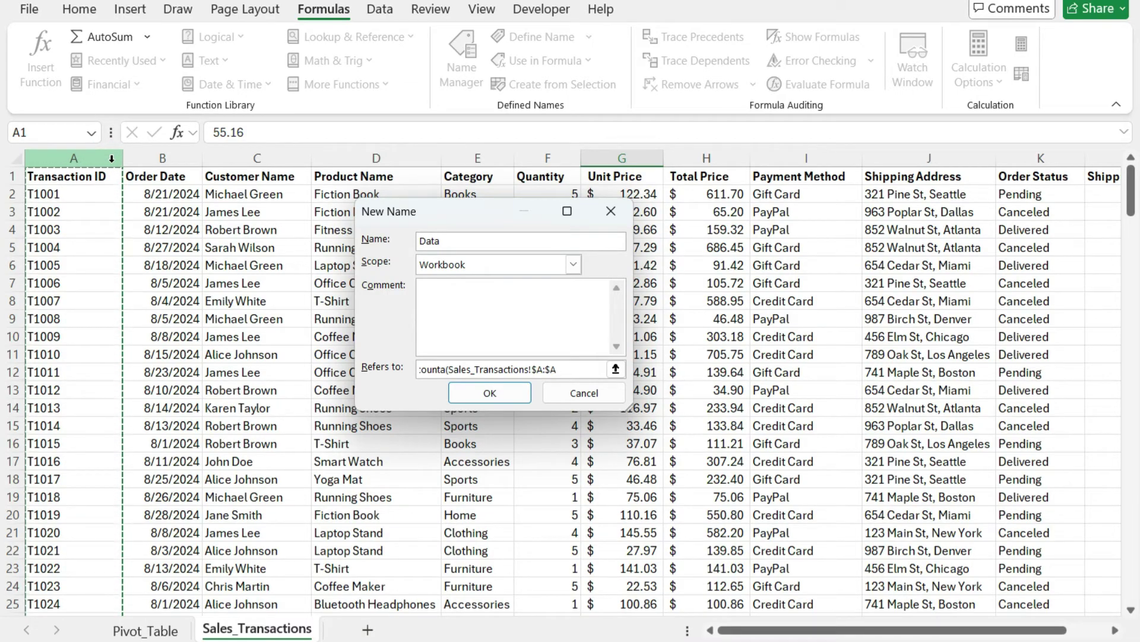
type(")")
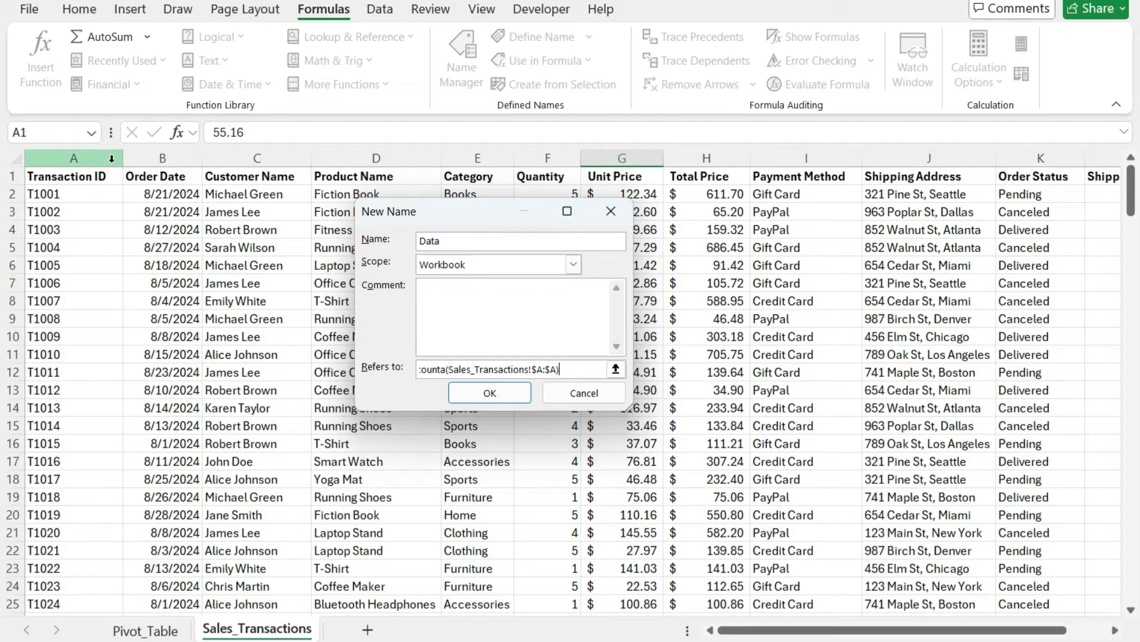
type(",counta(")
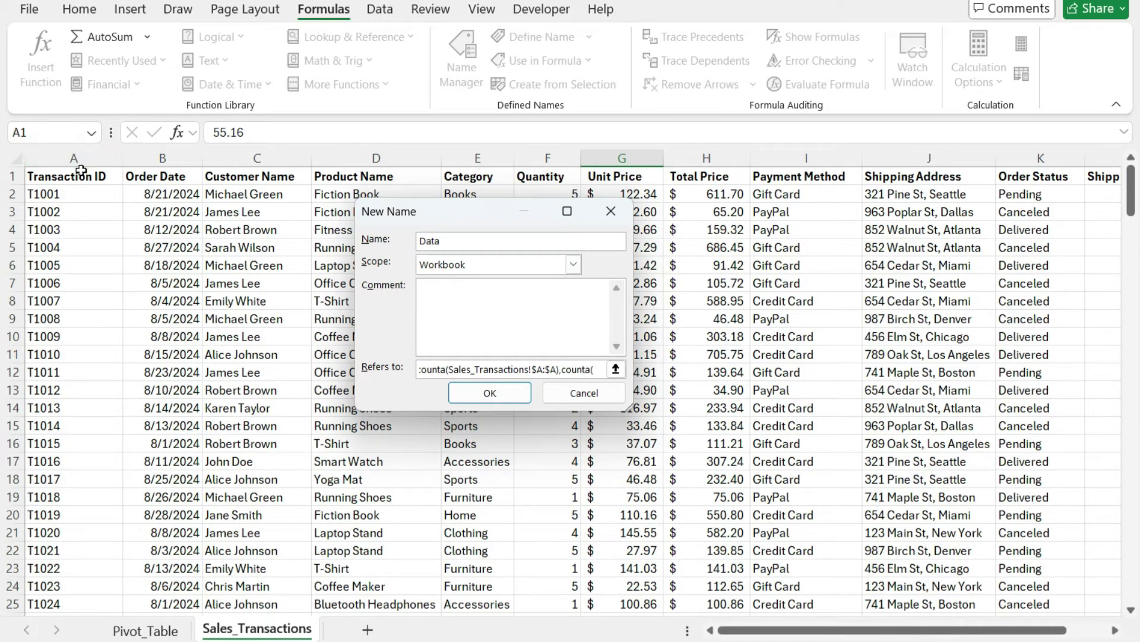
left_click(13, 176)
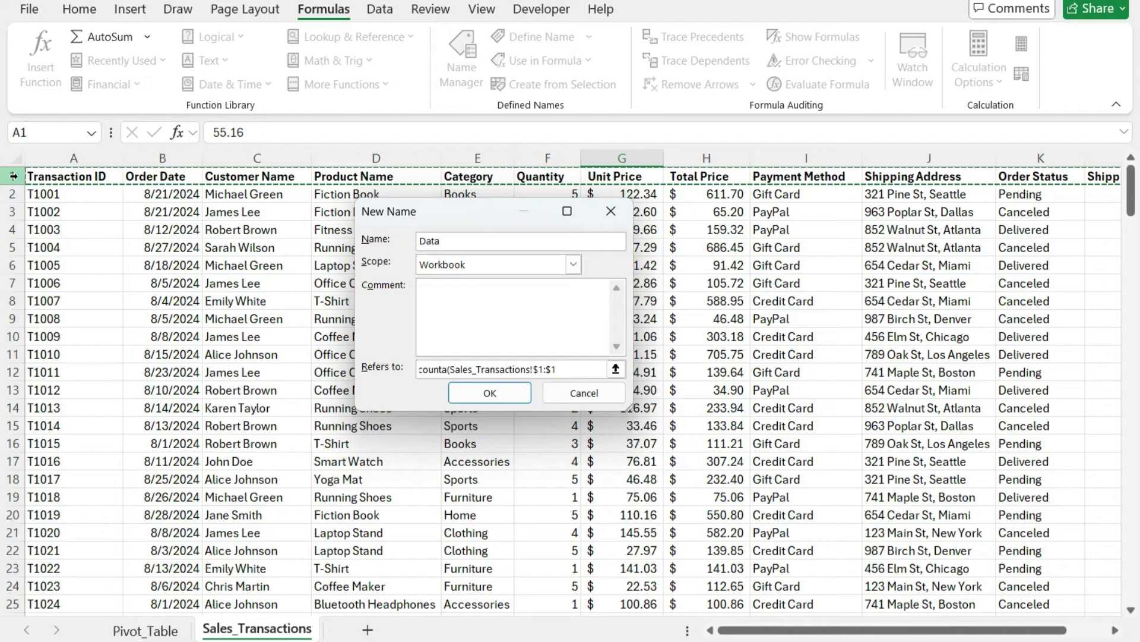
type(")")
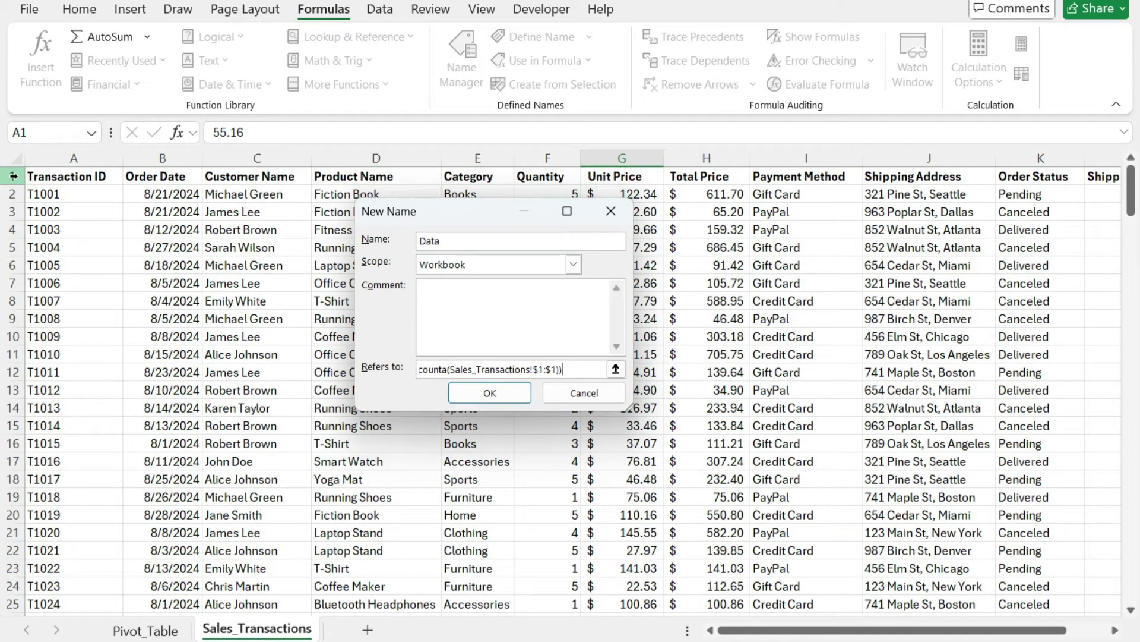
key("Return")
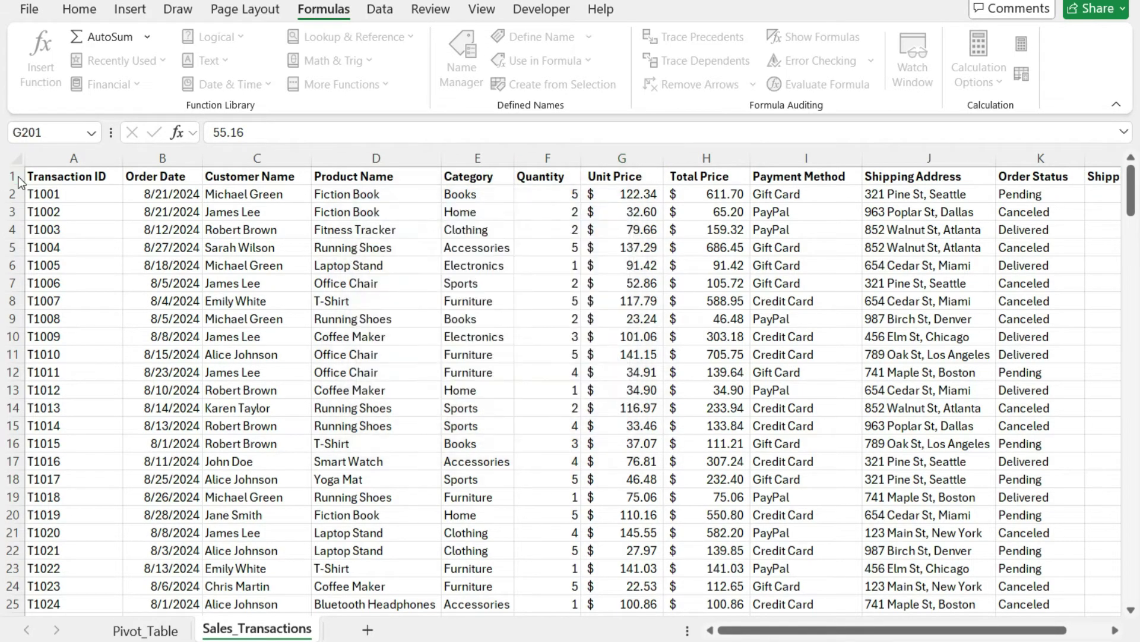
Step: Inspect the range covered by the Data name across its last column and last row, leaving its definition as is
key("ctrl+F3")
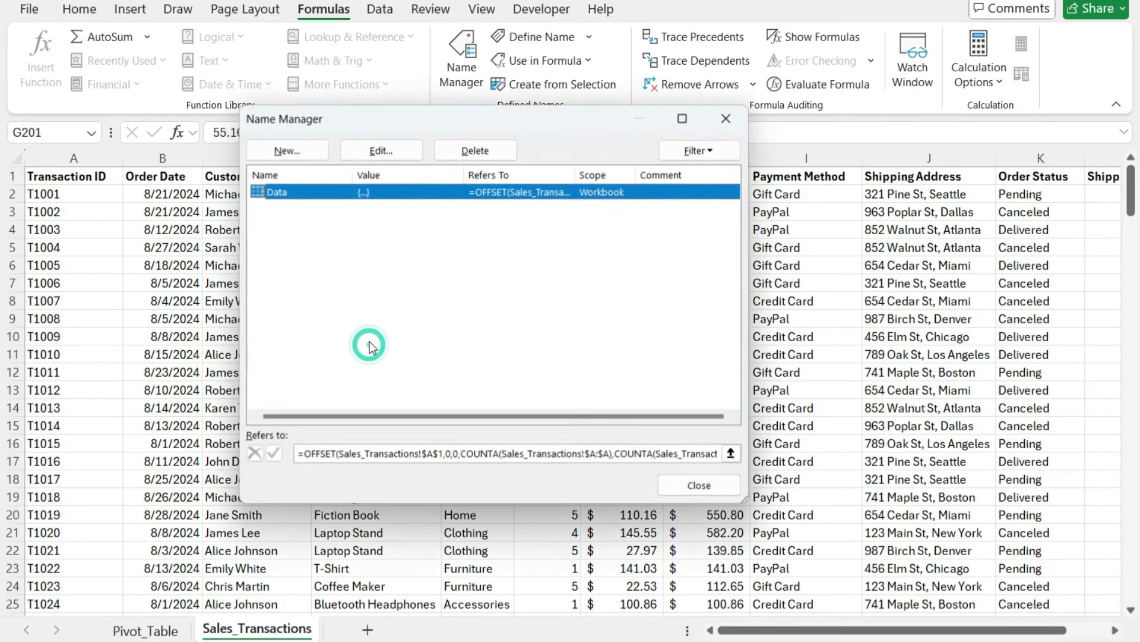
left_click(437, 454)
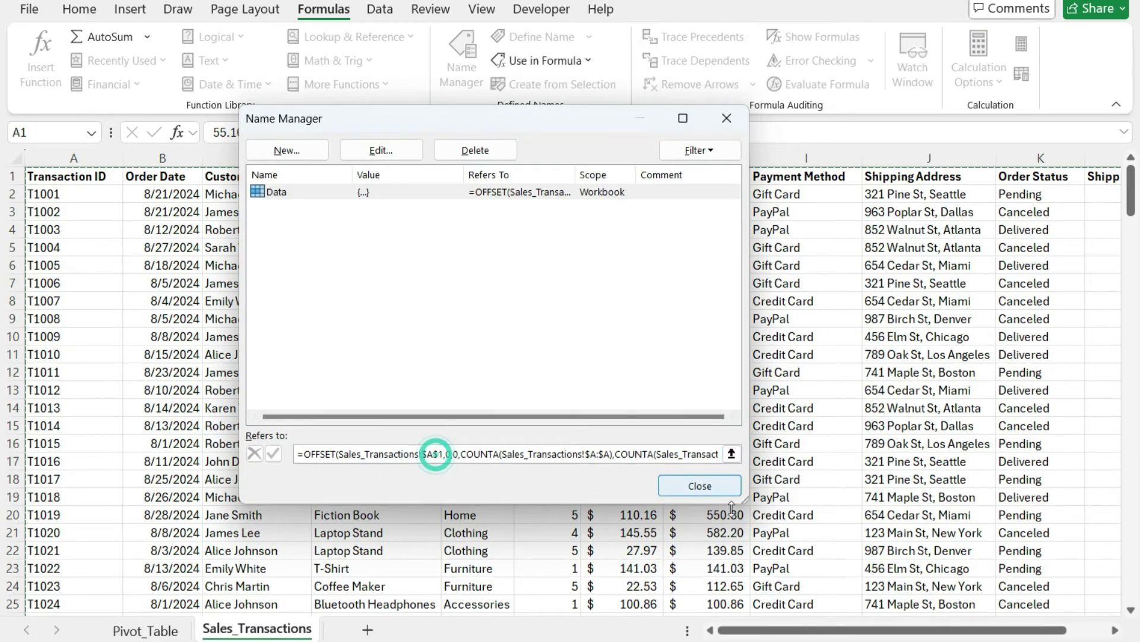
left_click_drag(802, 631, 950, 633)
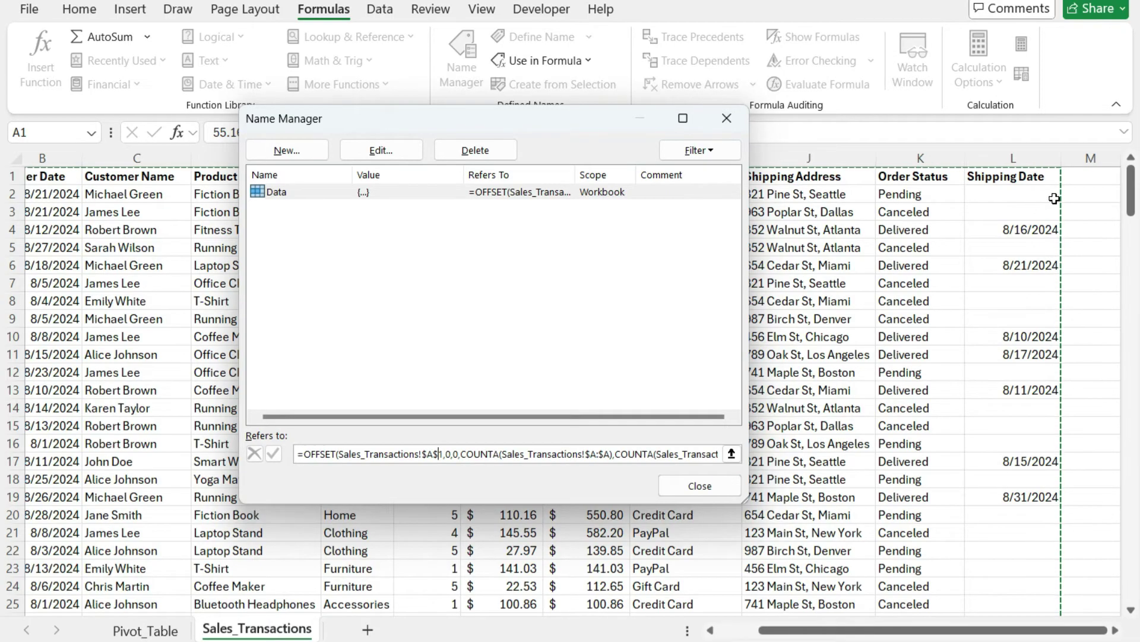
left_click_drag(1127, 225, 709, 629)
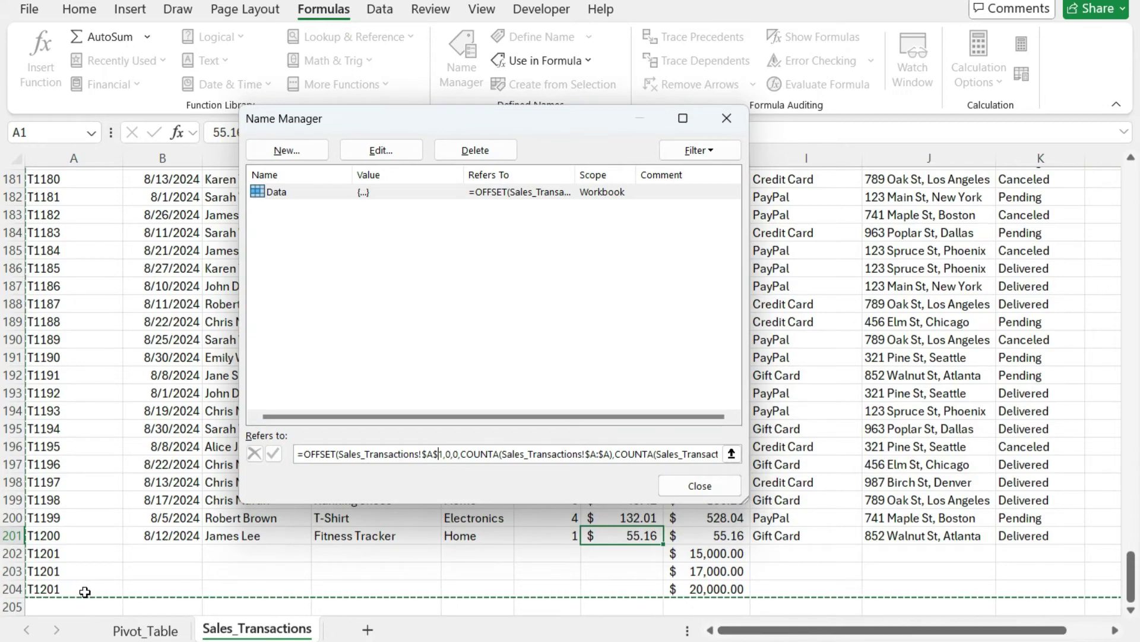
left_click(704, 485)
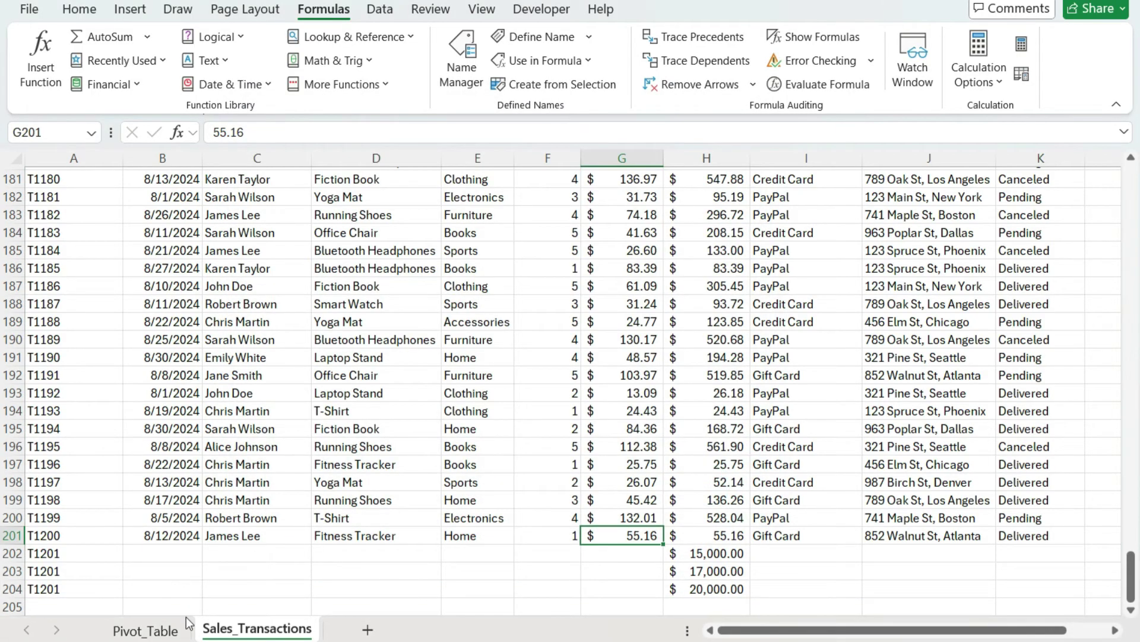
Step: Change the pivot table's data source to the named range Data
left_click(173, 630)
left_click_drag(482, 267, 538, 266)
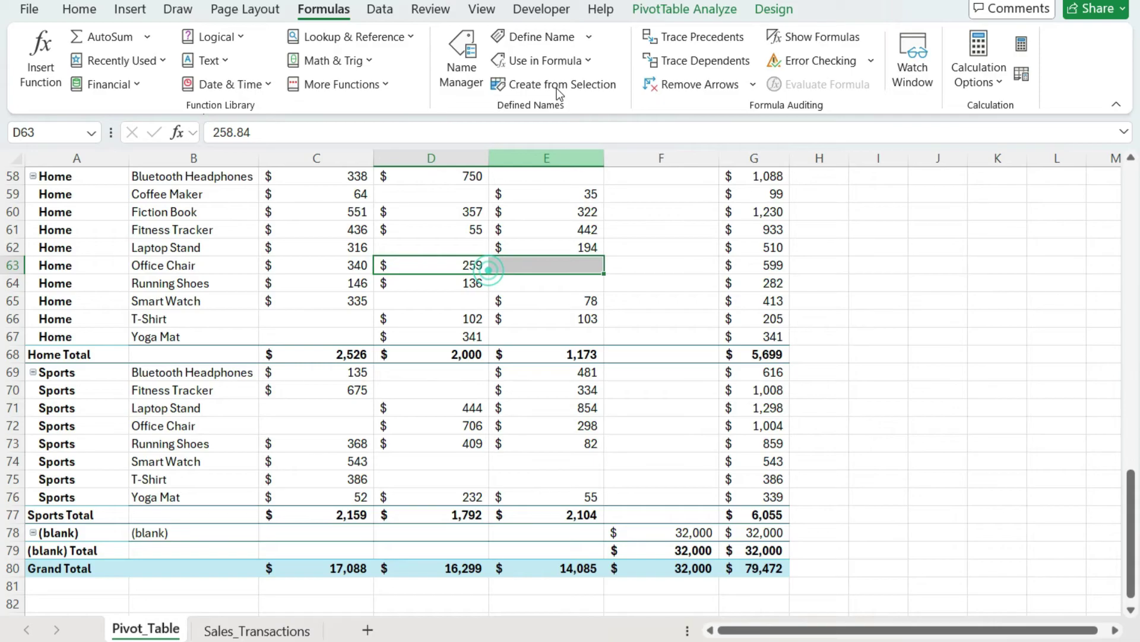
left_click(684, 10)
left_click(665, 42)
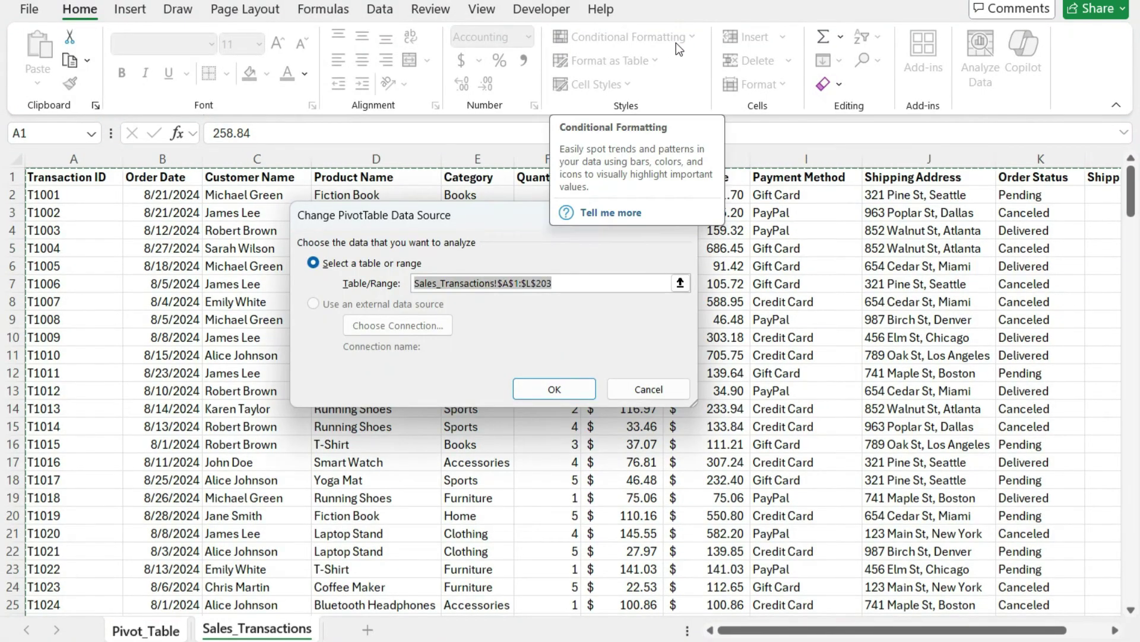
type("Data")
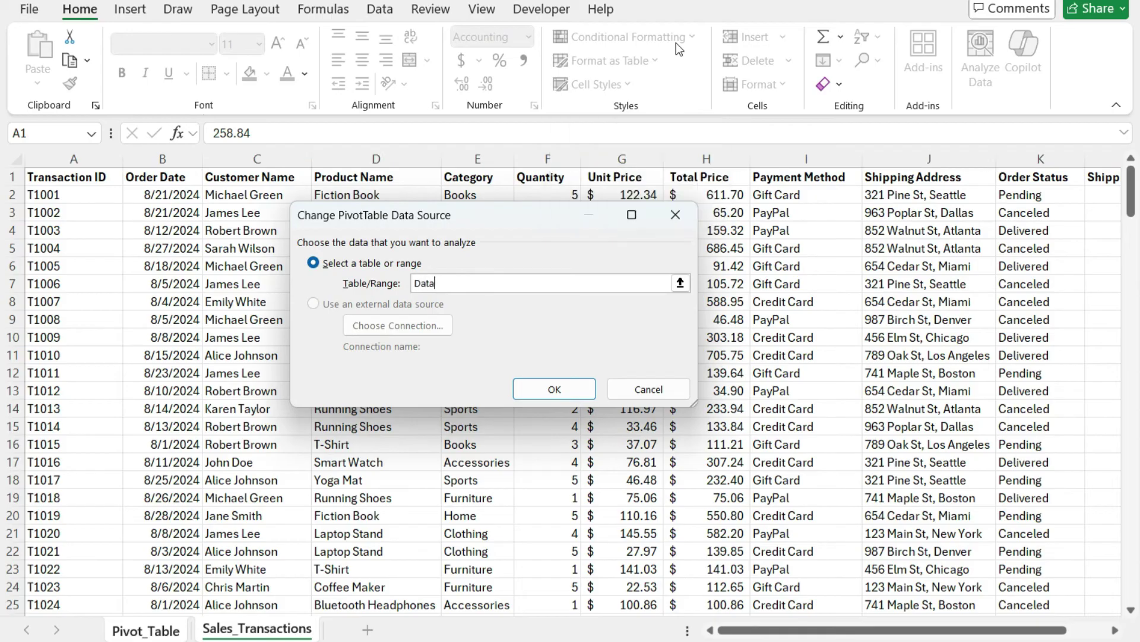
key("Return")
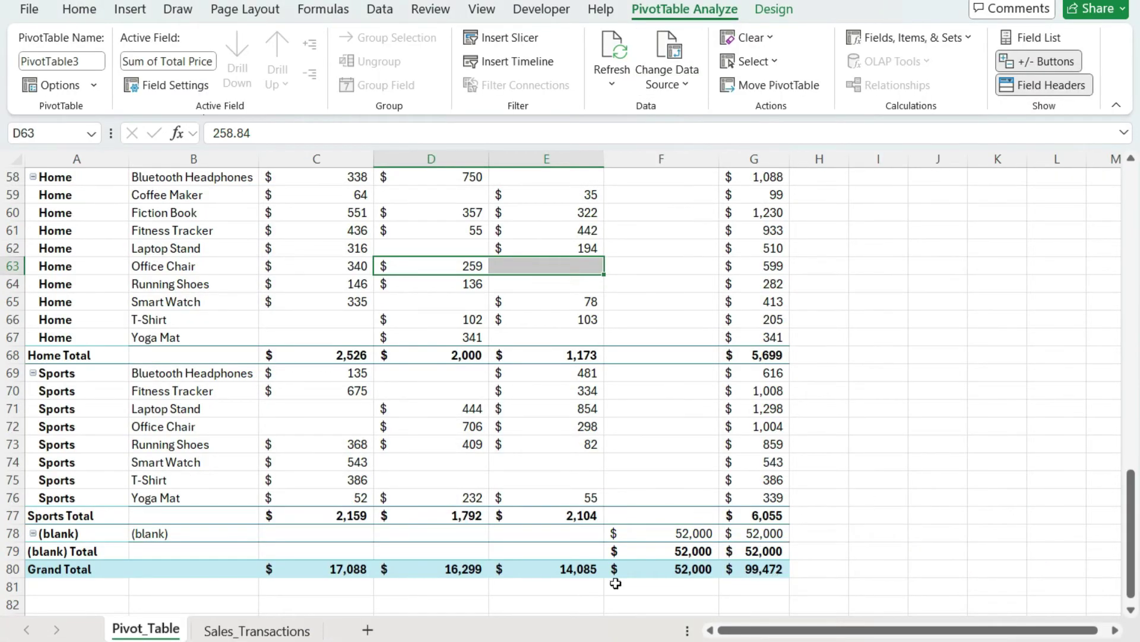
Step: Start a new row below the last Sales_Transactions record by copying the Transaction ID T1201 from the row above into A205
left_click(316, 633)
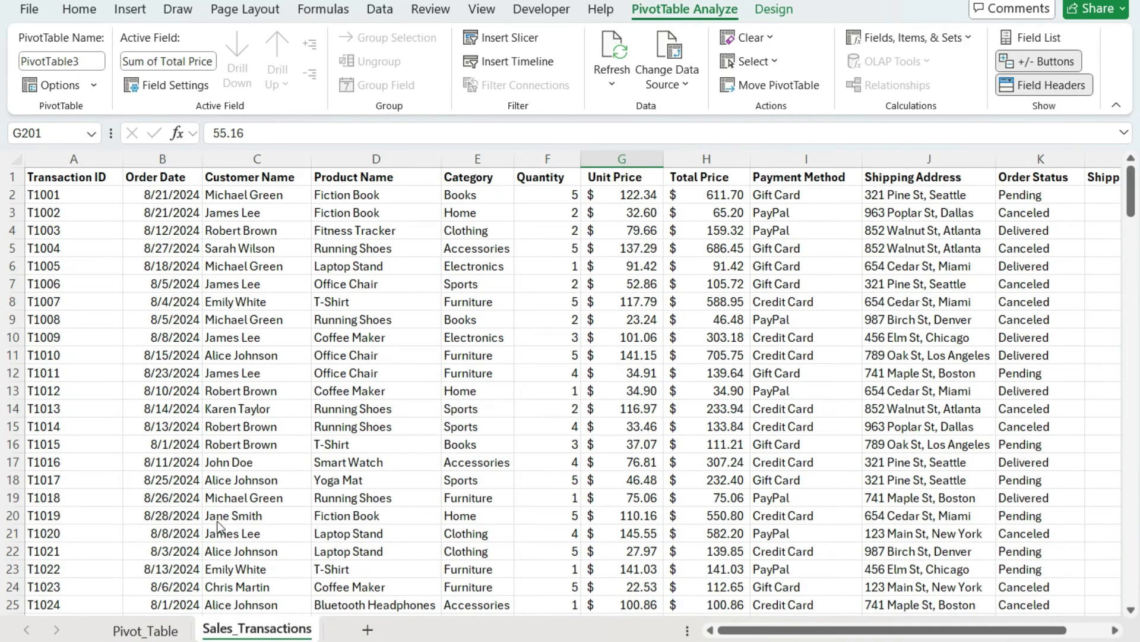
left_click(88, 410)
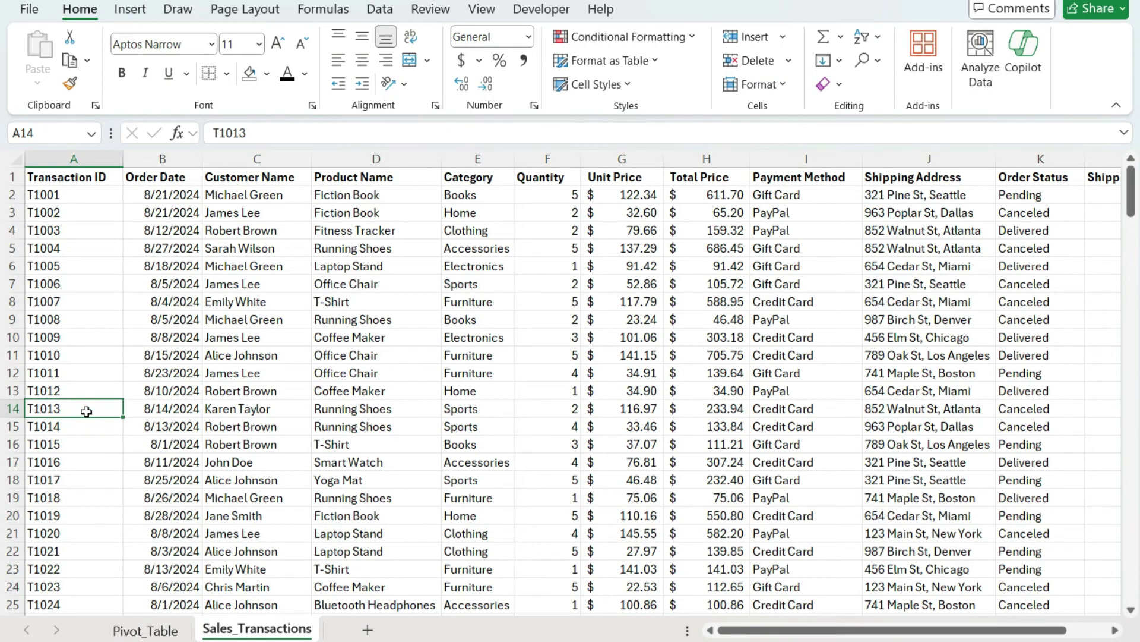
key("ctrl+Down")
key("Down")
key("ctrl+d")
Step: Enter a Total Price of 1000 for the new transaction in row 205
key("Right")
key("Right")
key("Right")
key("Right")
key("Right")
key("Right")
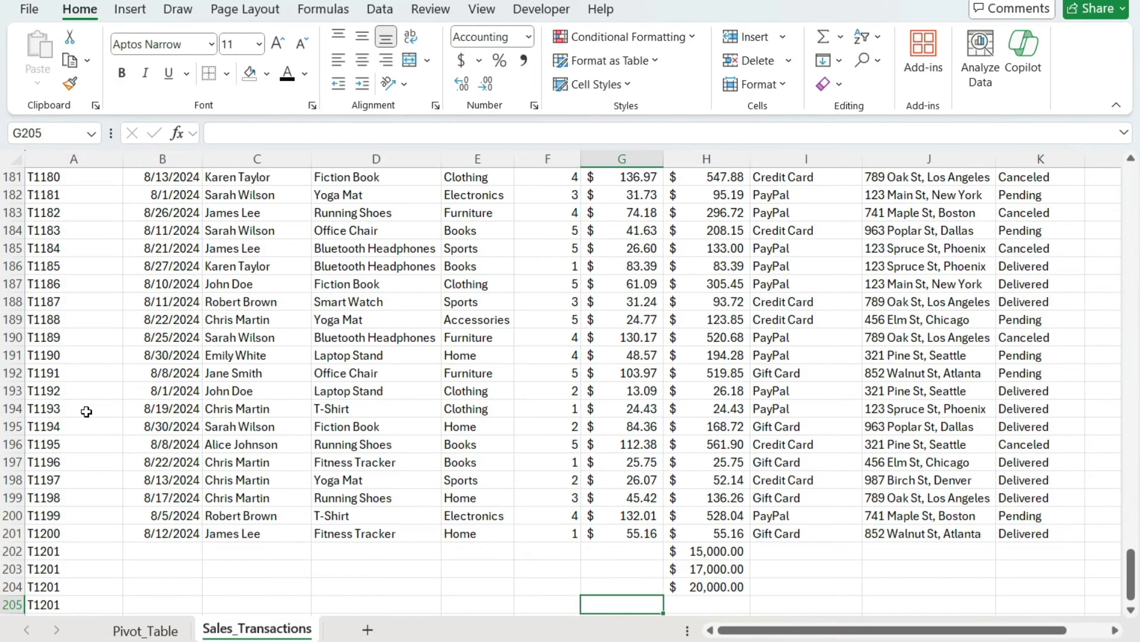
key("Right")
type("1000")
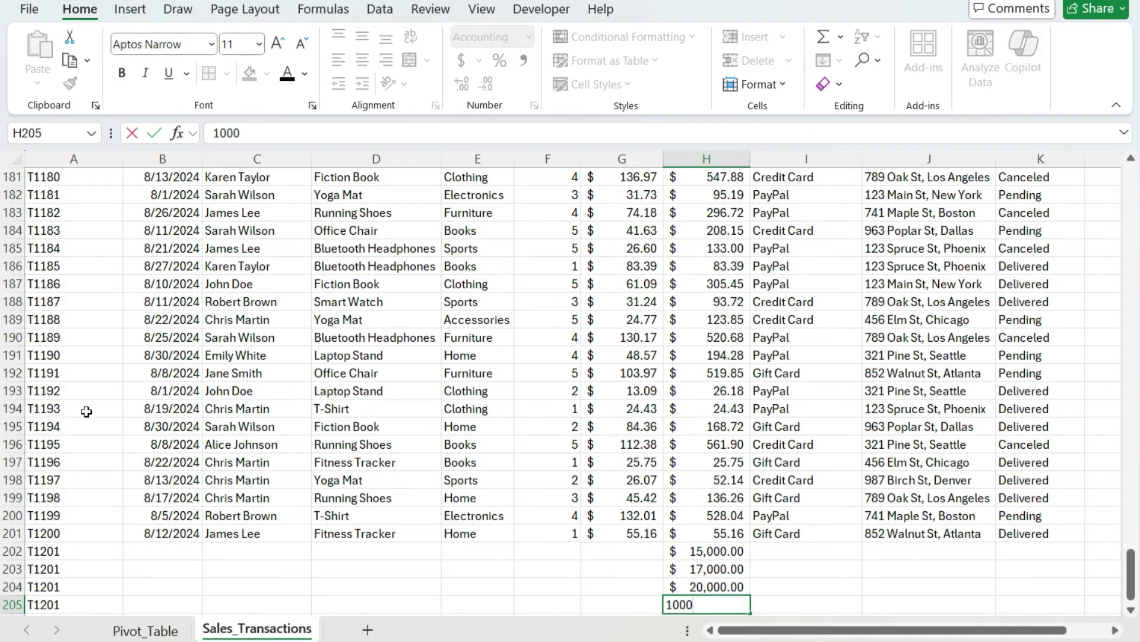
key("Return")
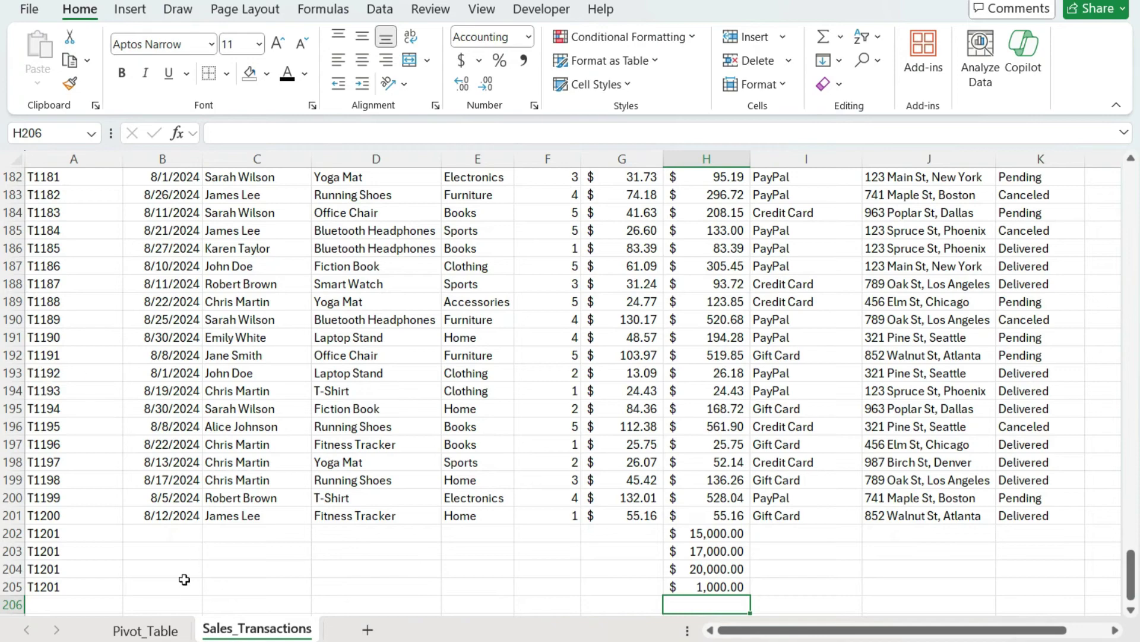
Step: Refresh all data for the pivot table, check its grand total and (blank) total, and return to the Sales_Transactions sheet
left_click(160, 630)
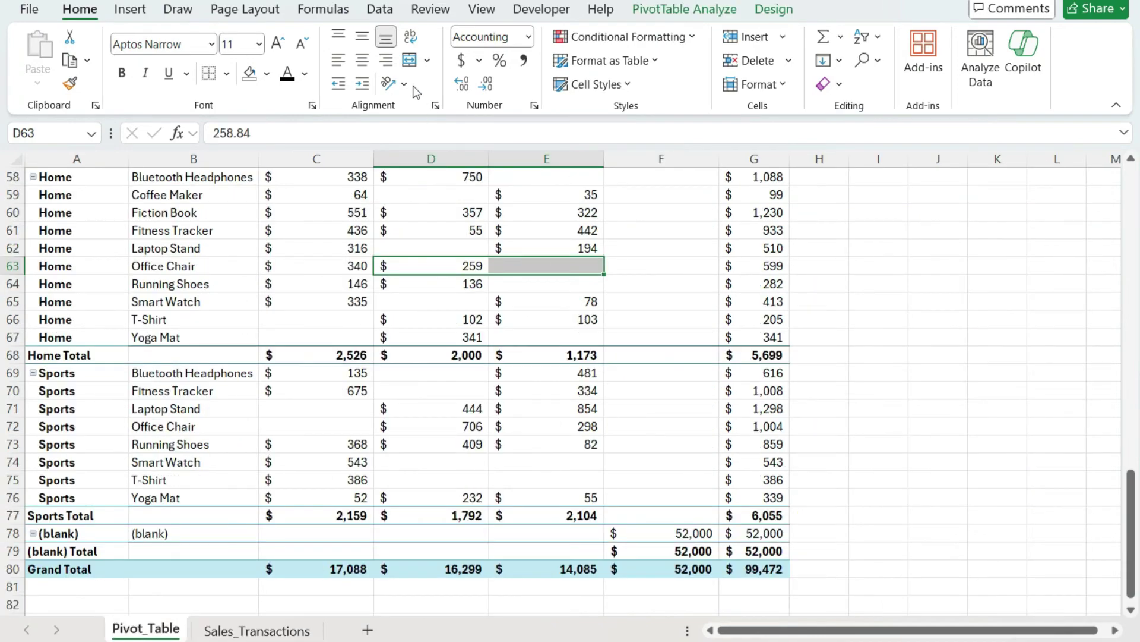
left_click(383, 12)
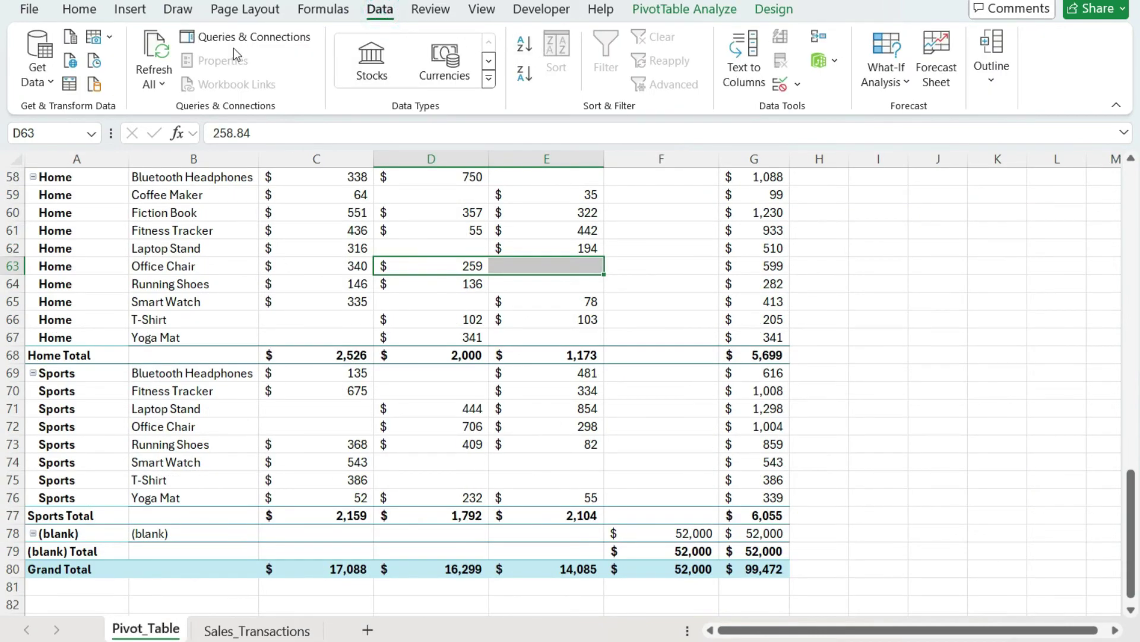
left_click(157, 49)
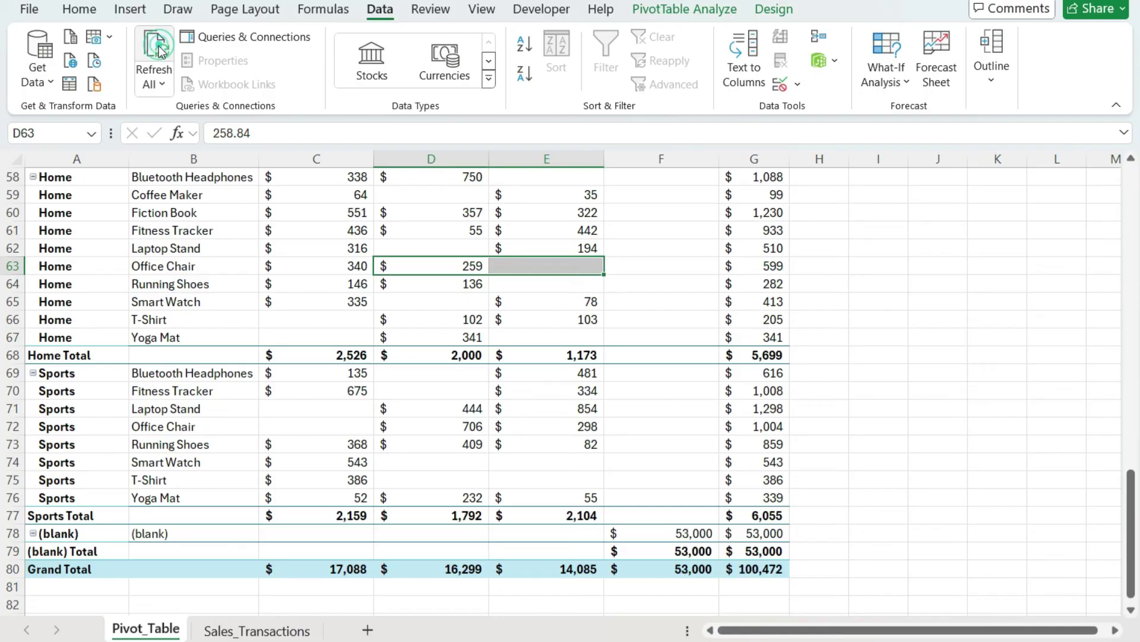
left_click(775, 569)
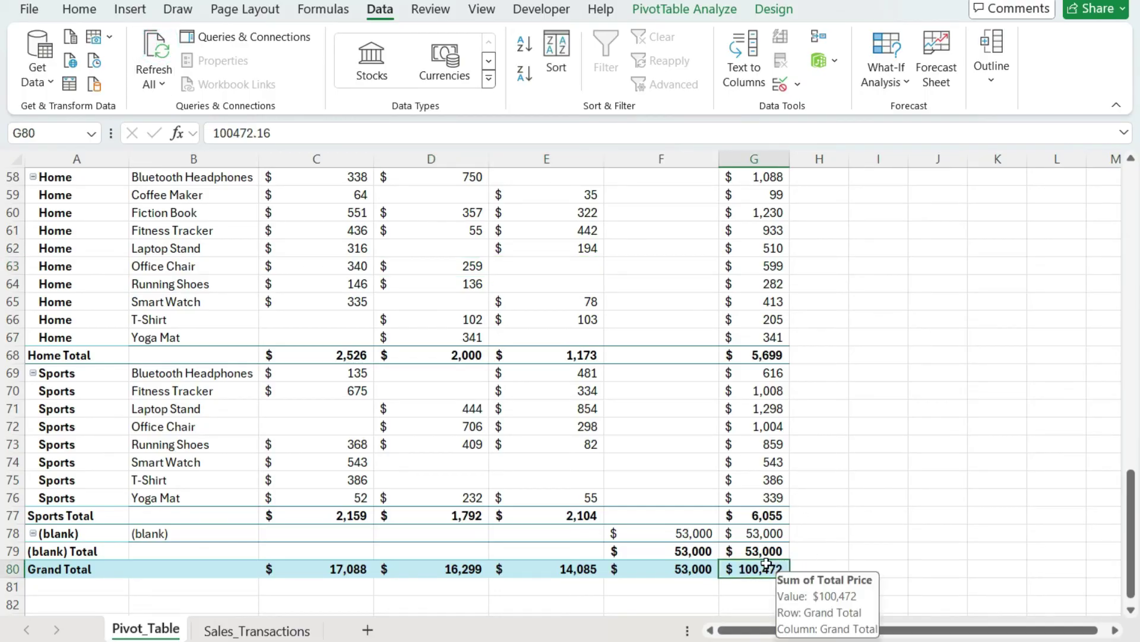
mouse_move(765, 549)
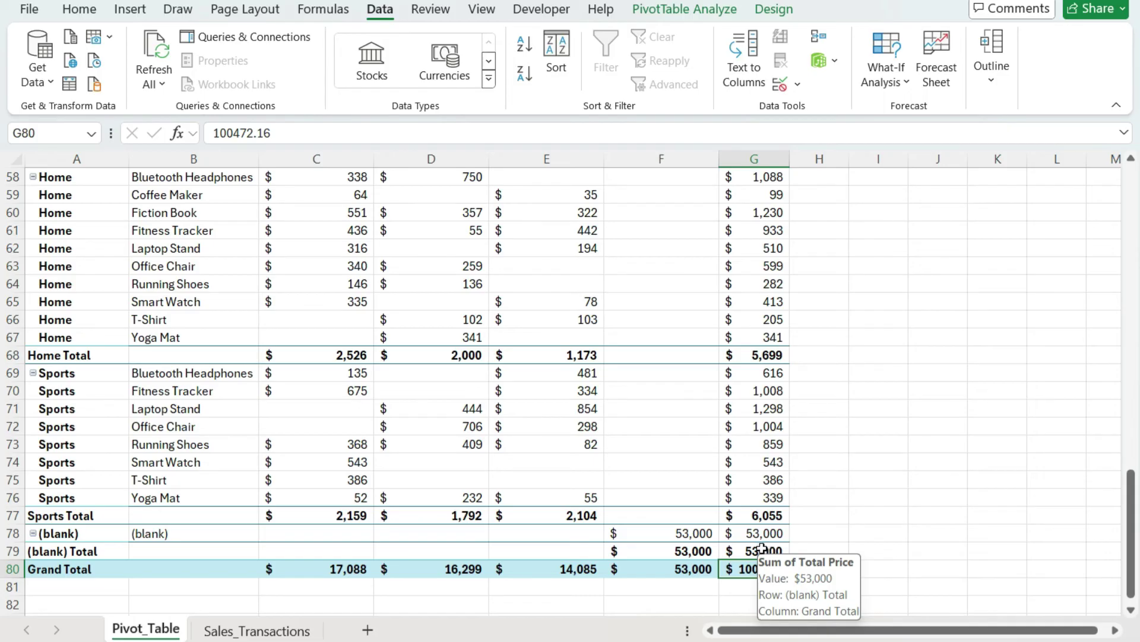
left_click(225, 630)
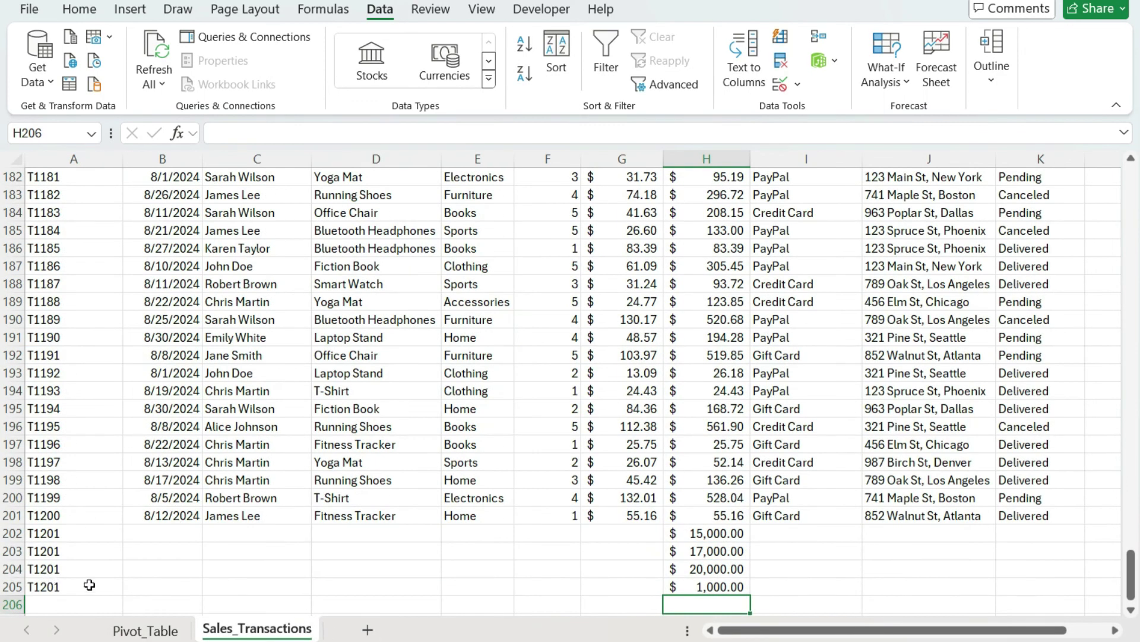